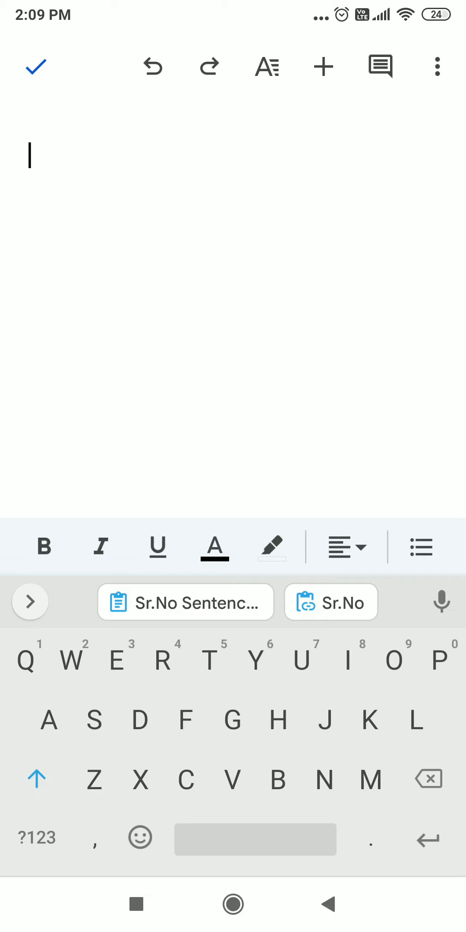
Insert a 3-column by 3-row table at the start of the blank document.
click(161, 176)
click(324, 67)
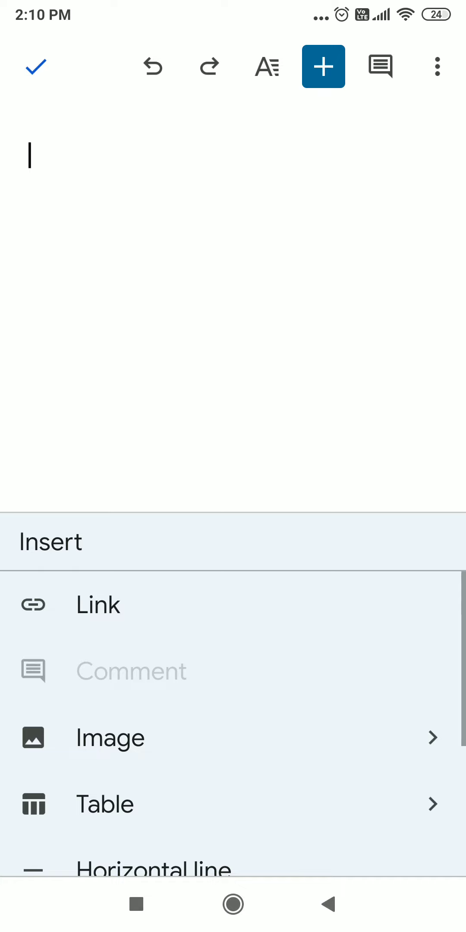
drag(251, 778, 252, 632)
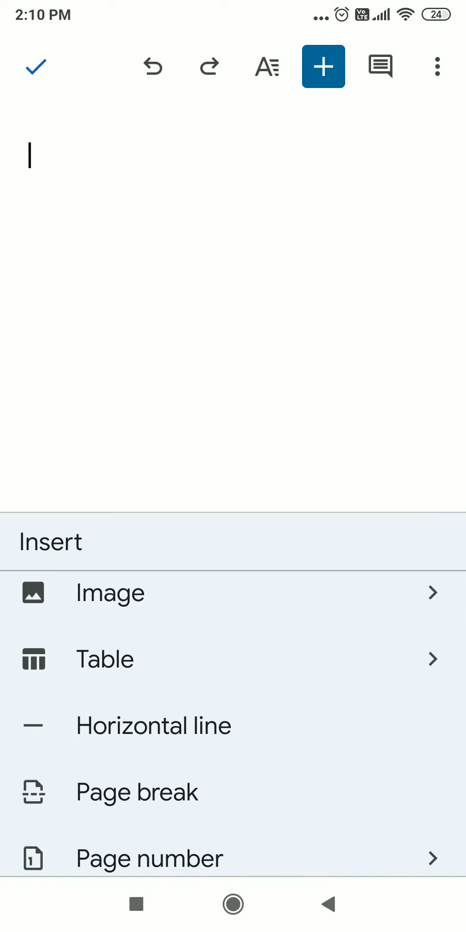
click(113, 669)
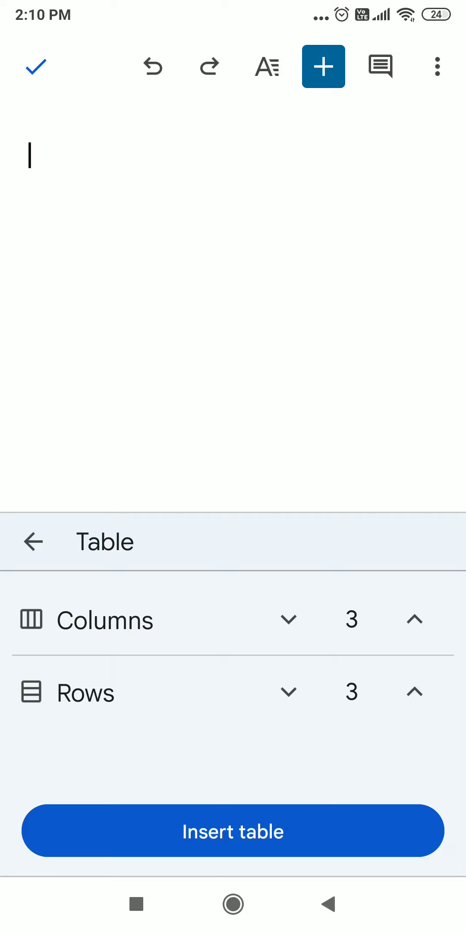
click(241, 831)
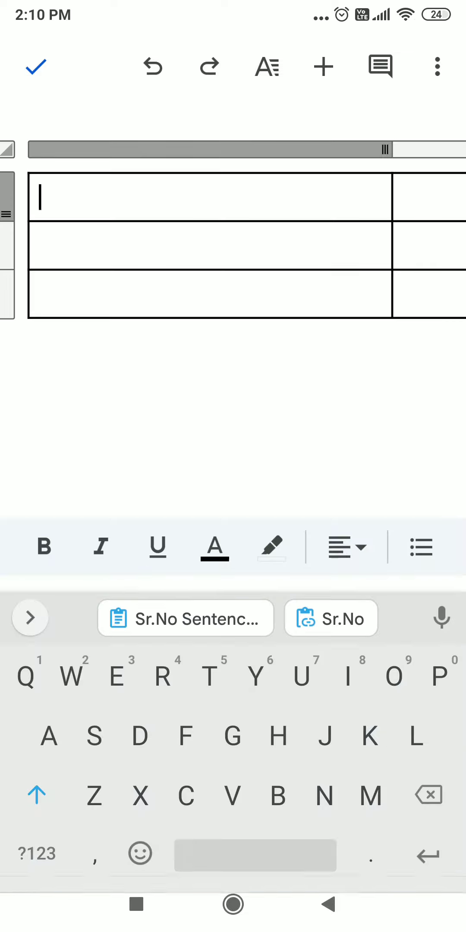
Narrow the first column via its ruler handle, restore the first row's height, and select the first cell.
mouse_move(364, 271)
mouse_down()
mouse_move(85, 271)
mouse_move(260, 265)
mouse_move(53, 264)
mouse_up()
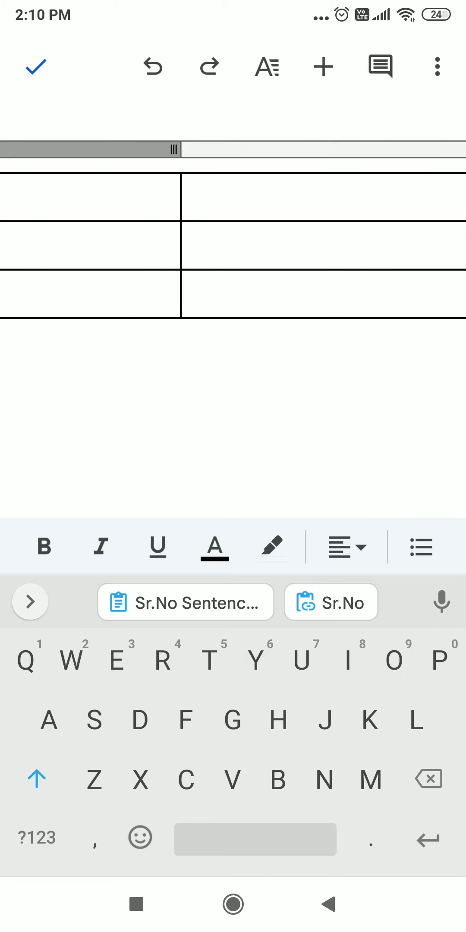
drag(221, 283, 329, 289)
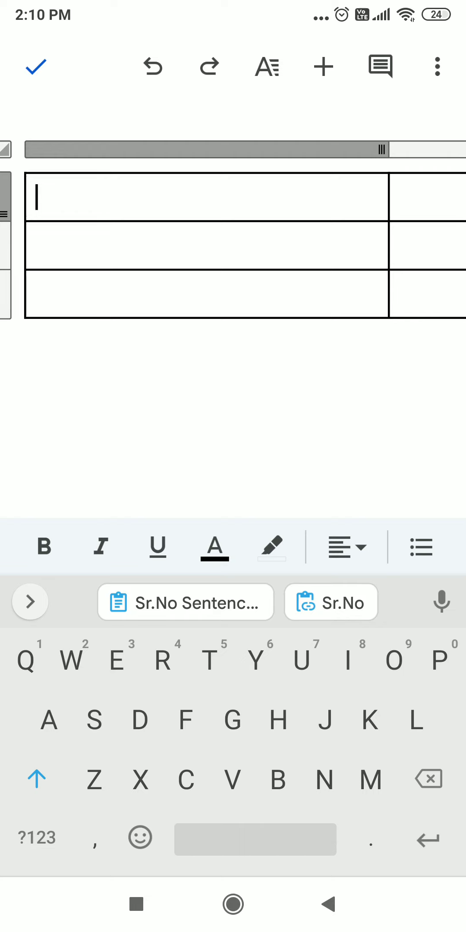
drag(398, 151, 244, 151)
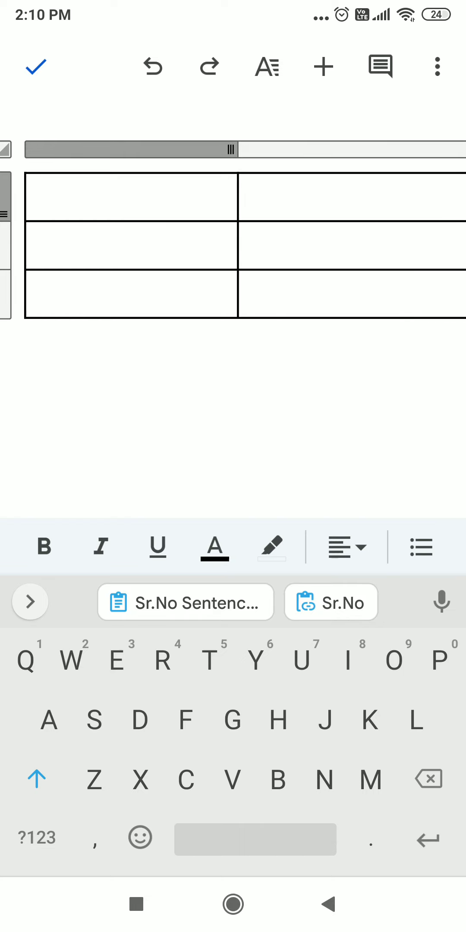
mouse_move(4, 218)
mouse_down()
mouse_move(4, 314)
mouse_move(8, 232)
mouse_up()
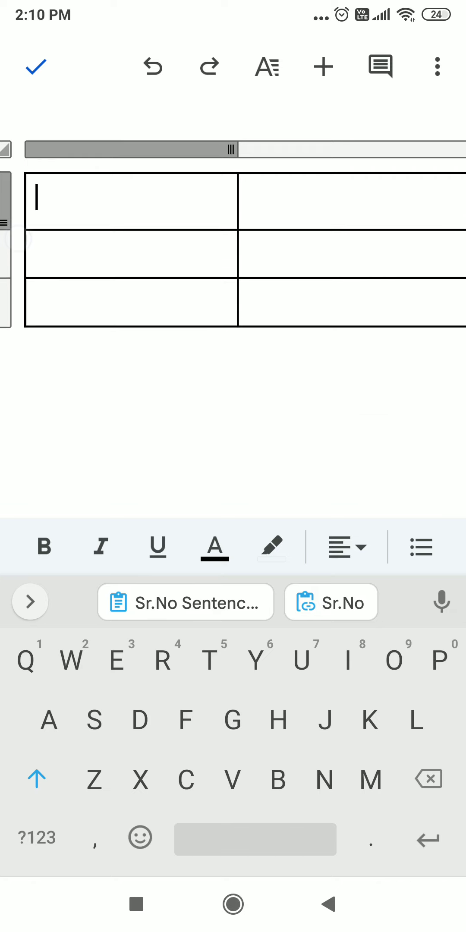
scroll(25, 212, right, 1)
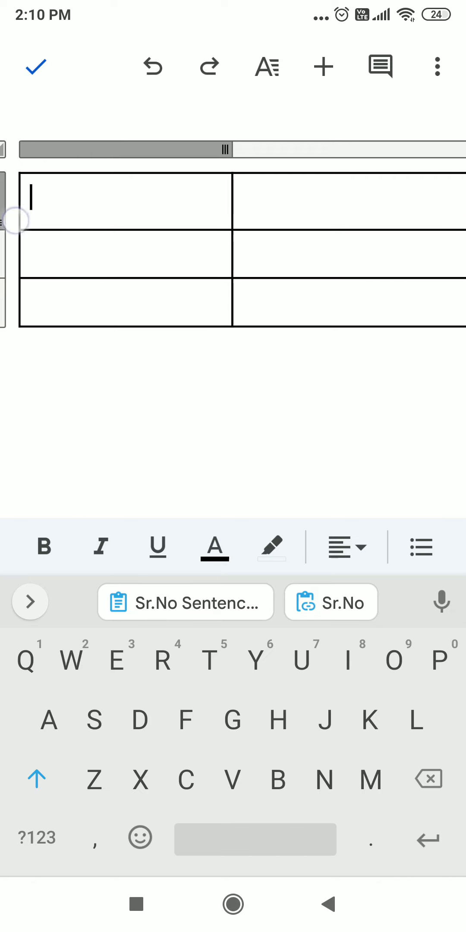
scroll(153, 287, left, 1)
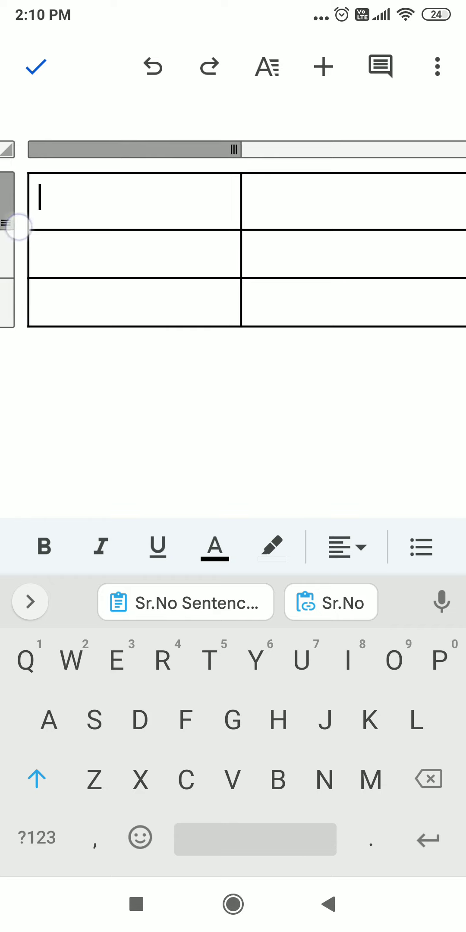
drag(18, 227, 21, 219)
click(124, 199)
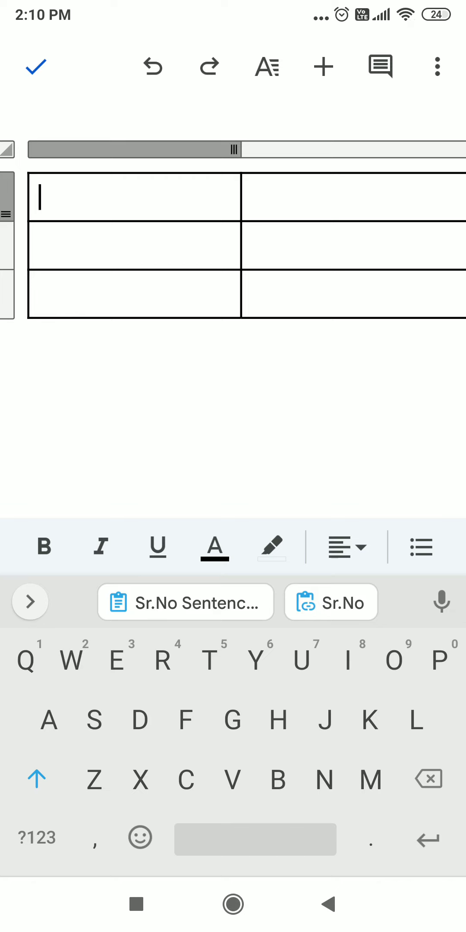
Enter the header Sr.No in the first cell, remove stray characters, and narrow its column.
click(331, 603)
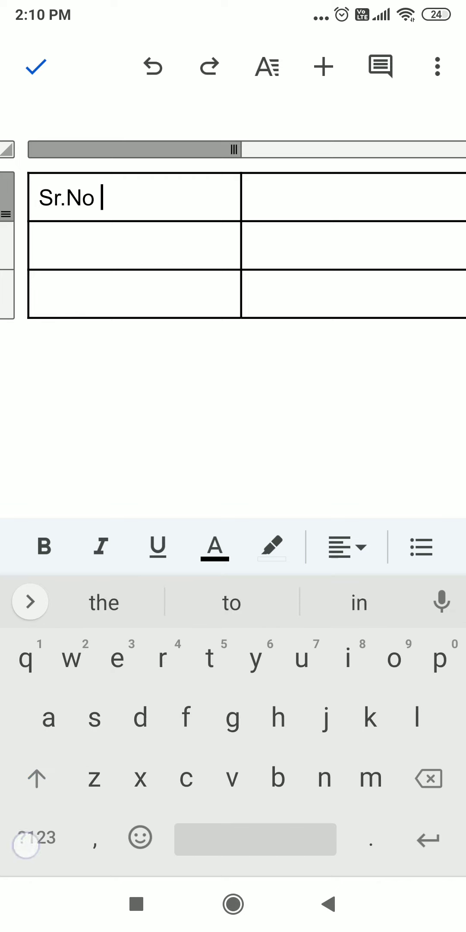
click(36, 837)
text(1)
click(429, 778)
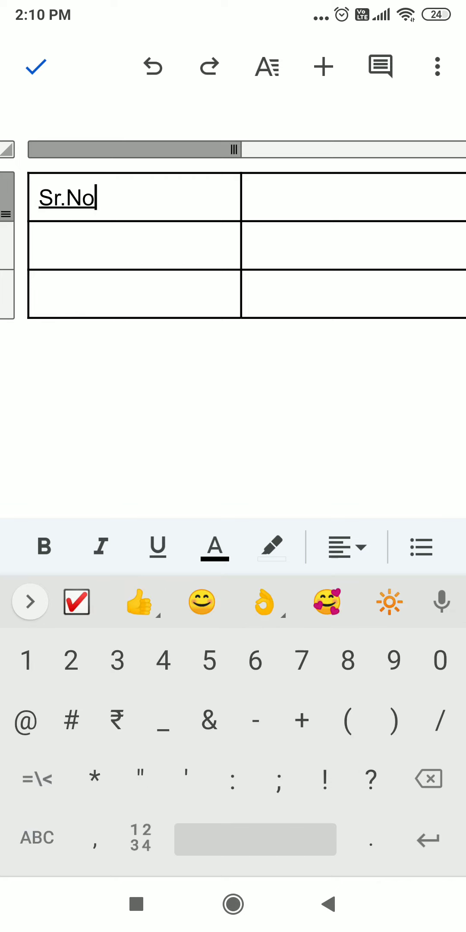
click(231, 137)
drag(231, 137, 111, 136)
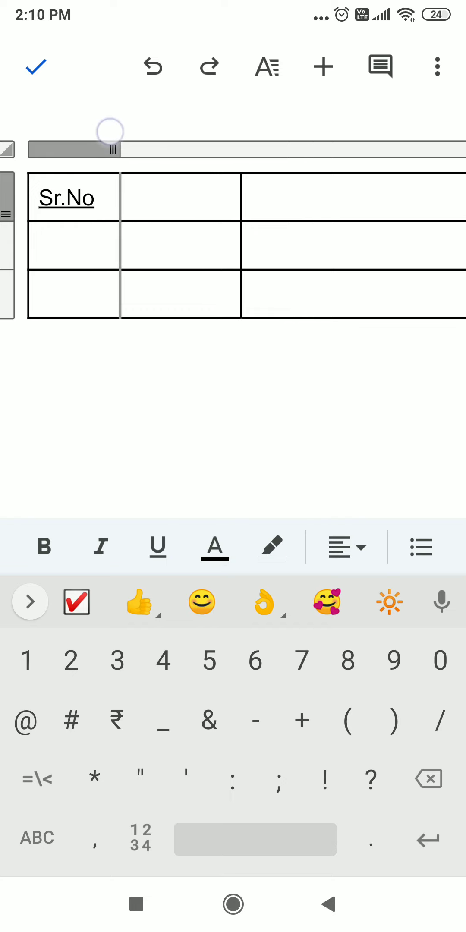
click(205, 187)
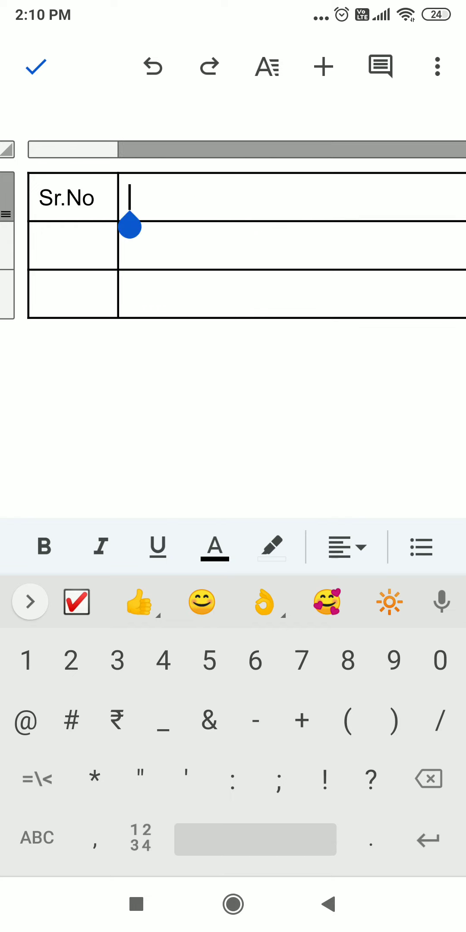
click(32, 838)
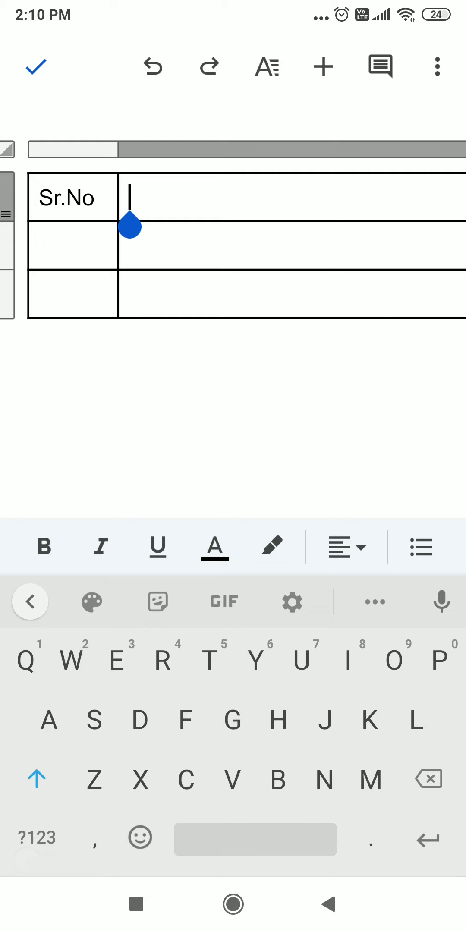
text(Sent)
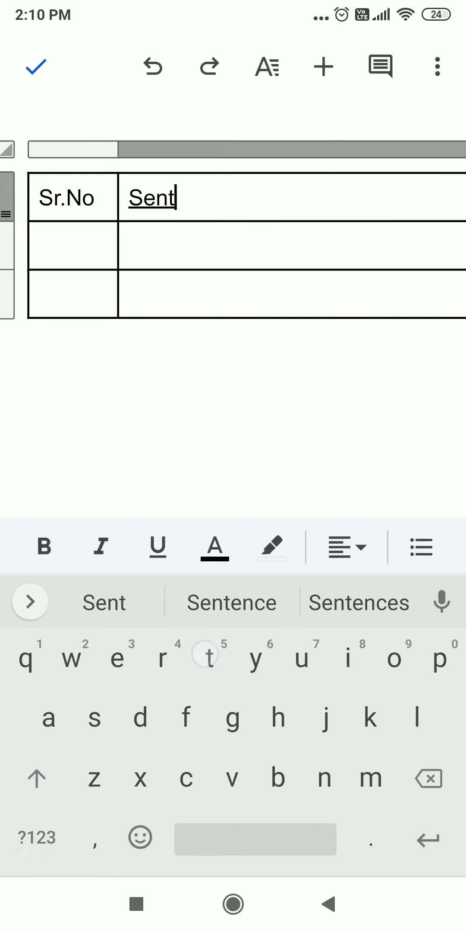
text(ence)
drag(347, 217, 119, 198)
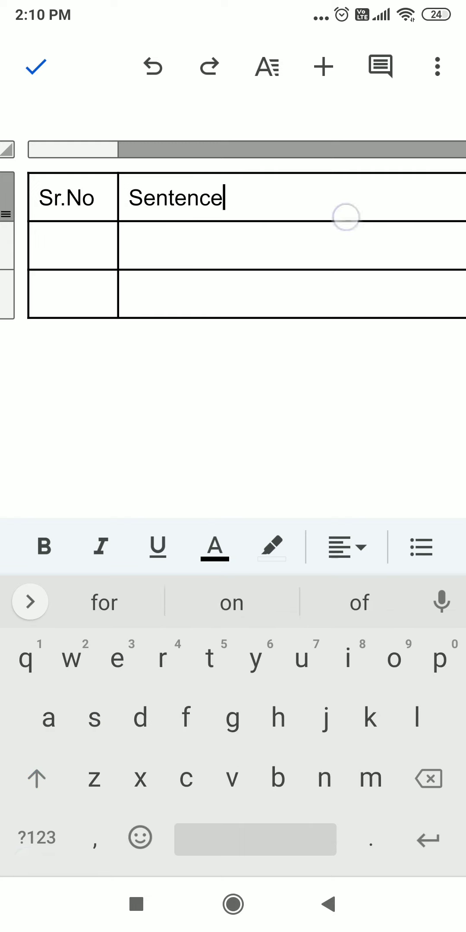
Enter the headers Sentence and True/ false in the remaining cells, resizing the columns to fit.
drag(248, 149, 179, 150)
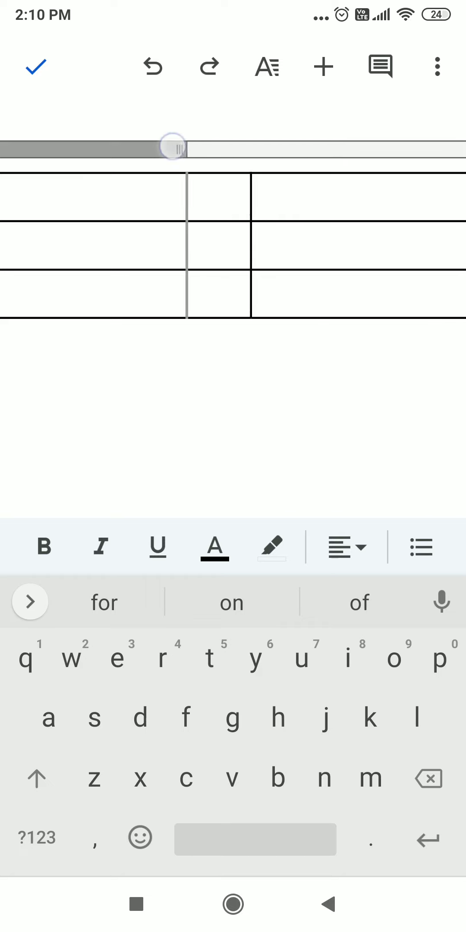
click(292, 197)
text(T)
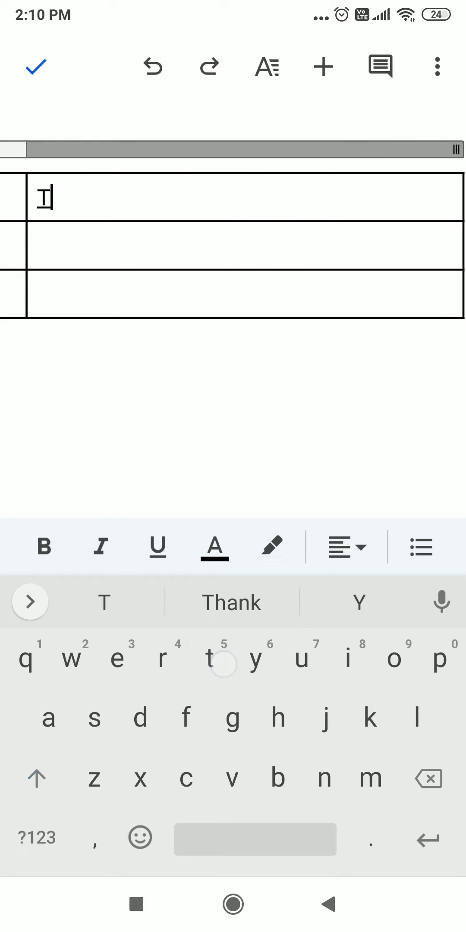
text(rue)
click(37, 838)
text(/ )
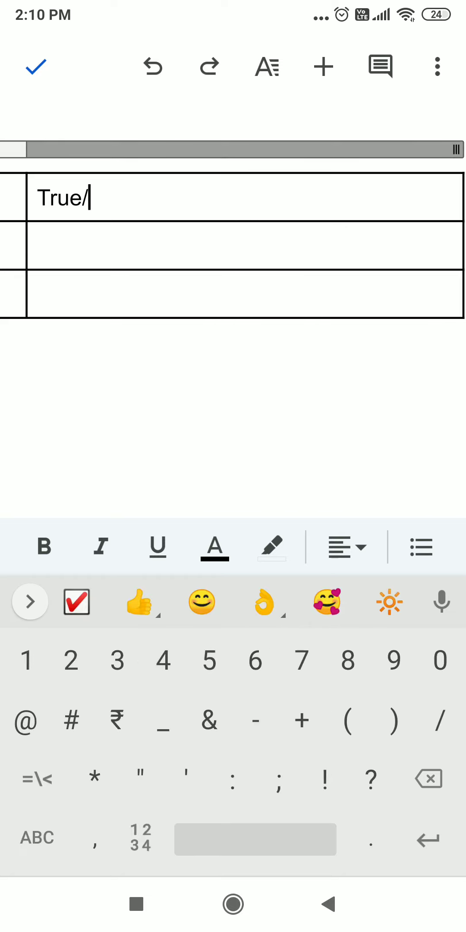
text(false)
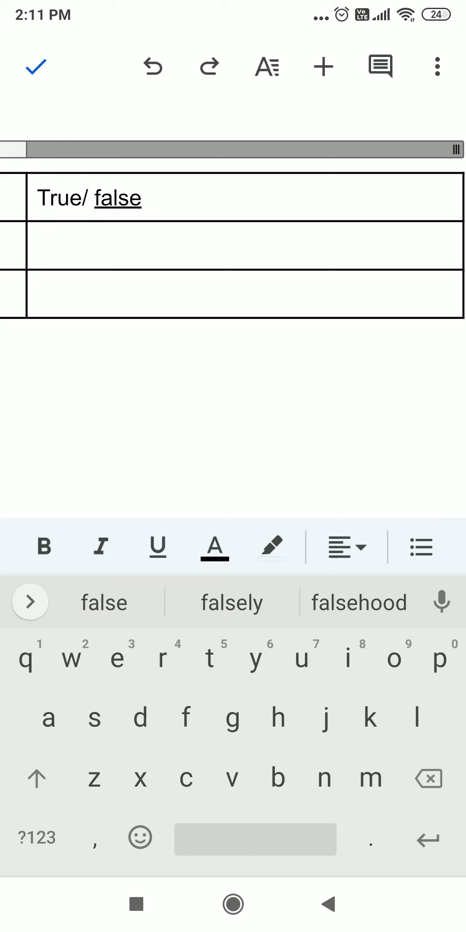
drag(44, 306, 451, 303)
drag(313, 320, 441, 364)
Number the first data row 1 and start typing 2 in the row below.
click(83, 232)
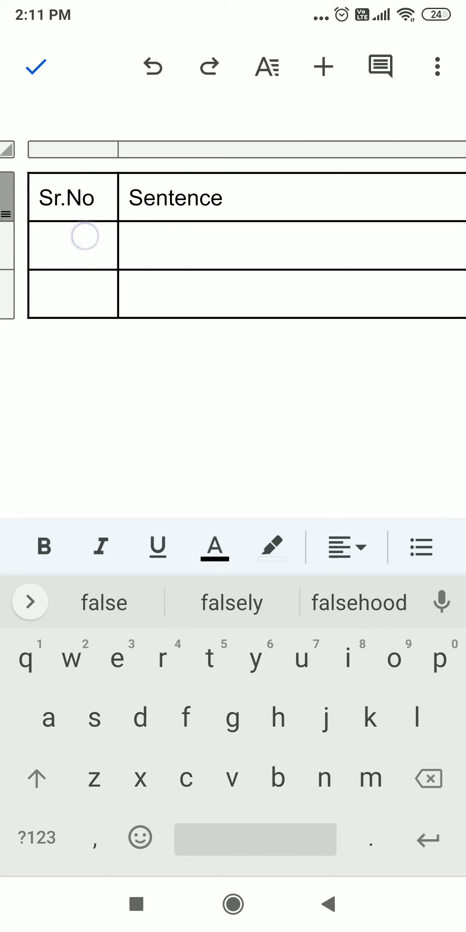
click(36, 837)
text(1)
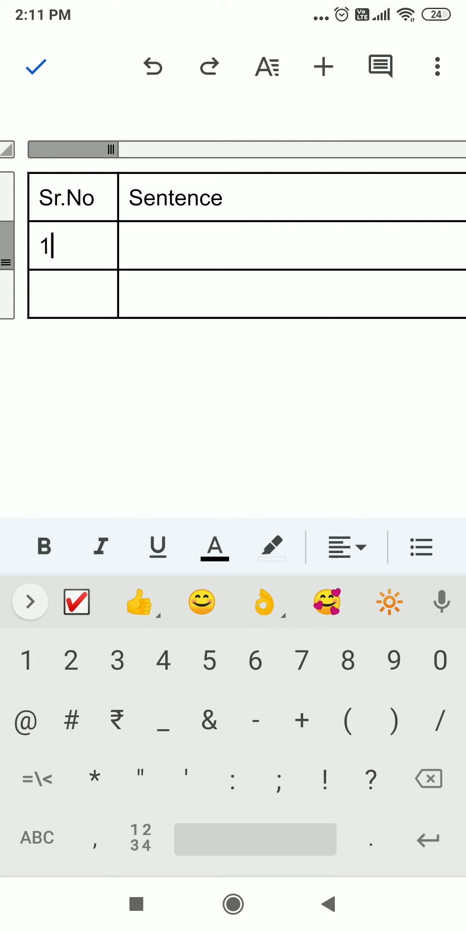
click(52, 293)
text(2)
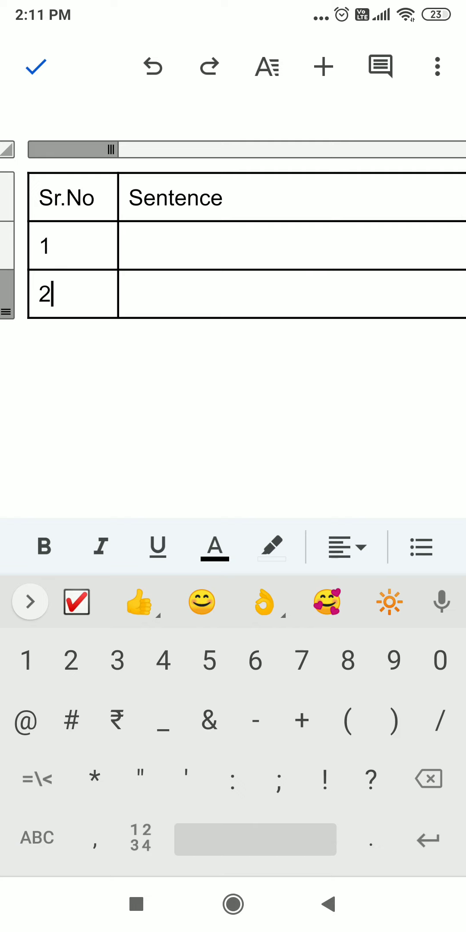
click(105, 294)
click(336, 917)
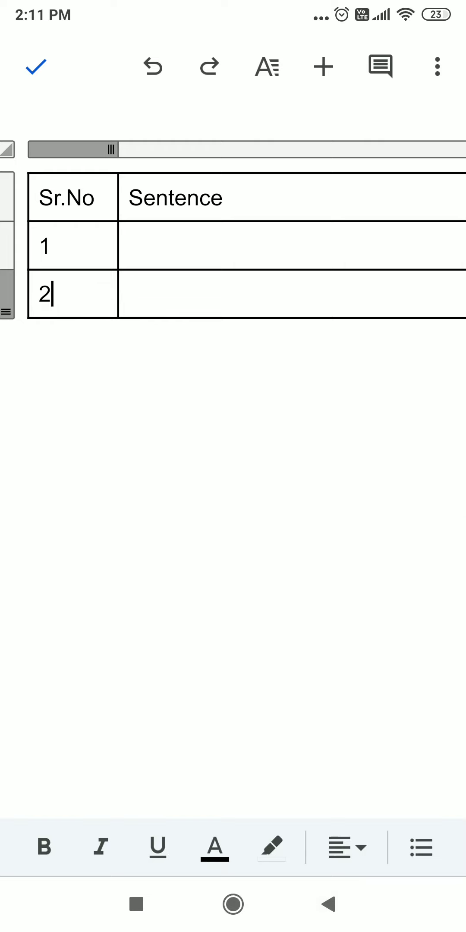
click(347, 847)
Delete the 2 so the second data row is blank again, leaving the caret in its Sr.No cell.
click(87, 306)
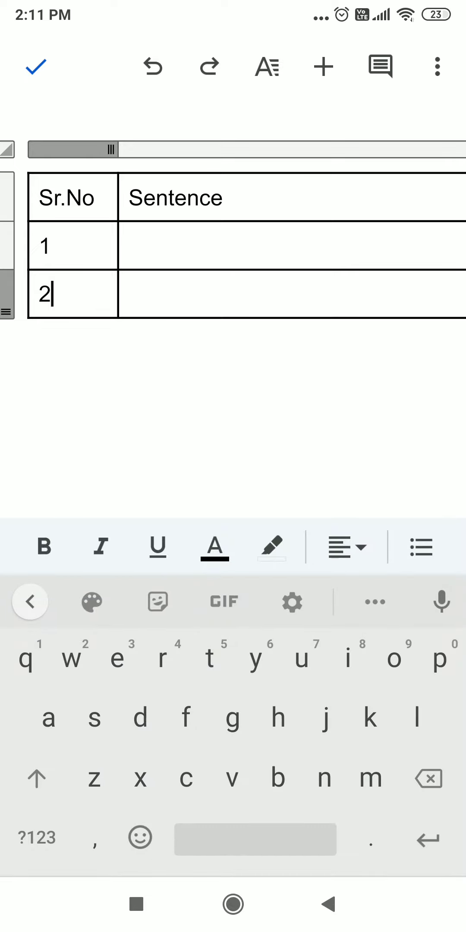
click(110, 297)
key(BackSpace)
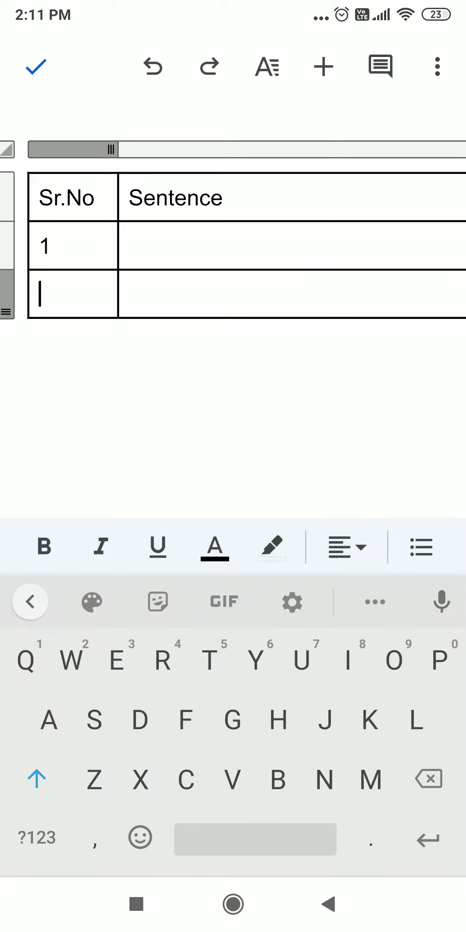
click(75, 292)
click(92, 291)
click(267, 290)
click(72, 296)
Add a fourth empty row below the last row and place the caret in the blank Sr.No cell.
click(323, 67)
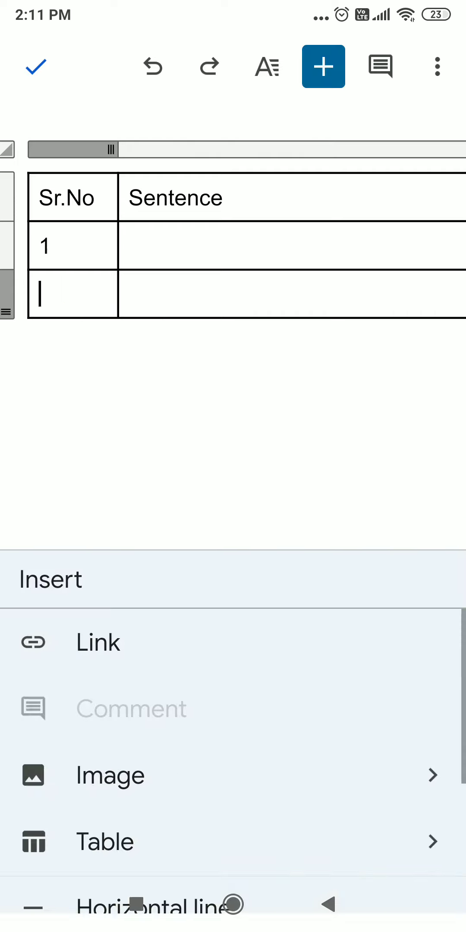
click(295, 402)
drag(105, 297, 92, 295)
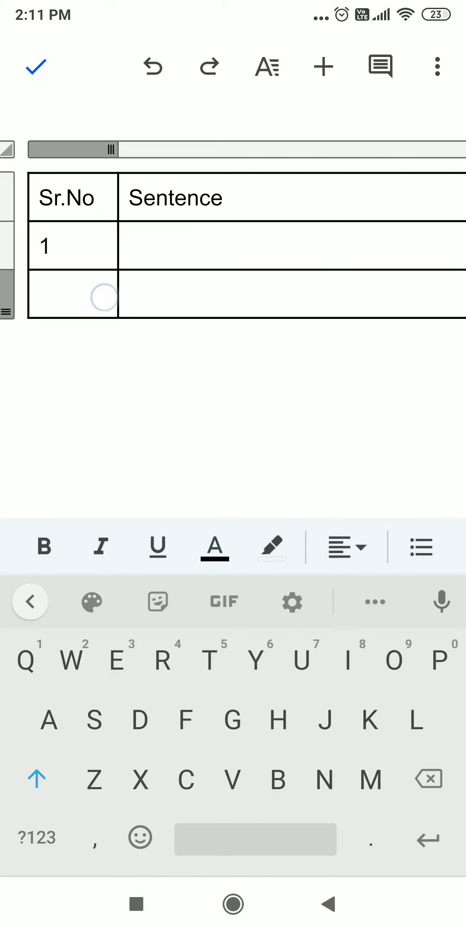
click(91, 294)
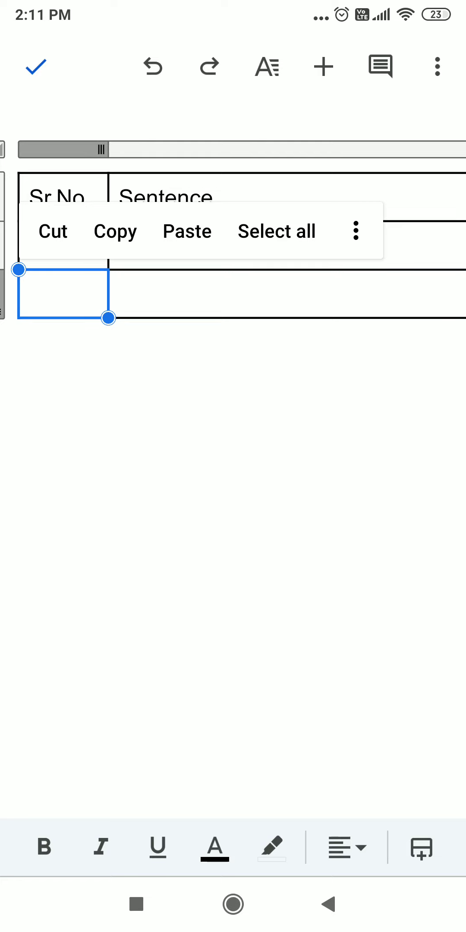
click(421, 847)
click(420, 847)
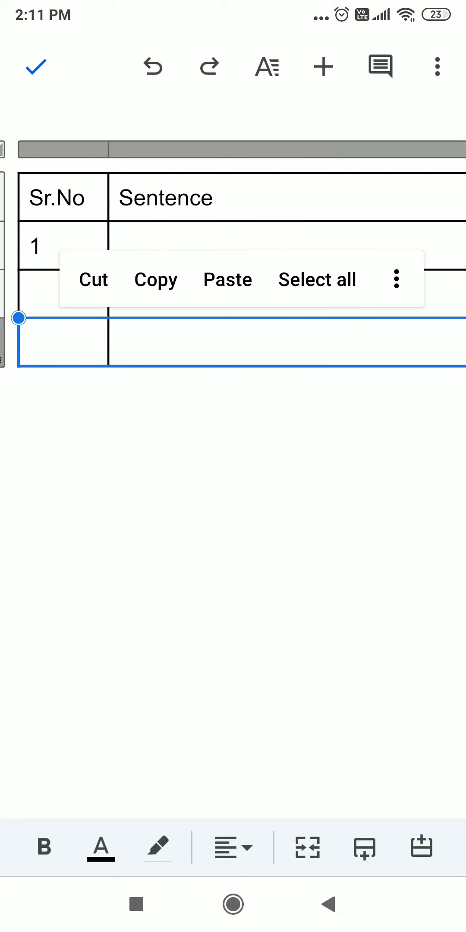
click(79, 303)
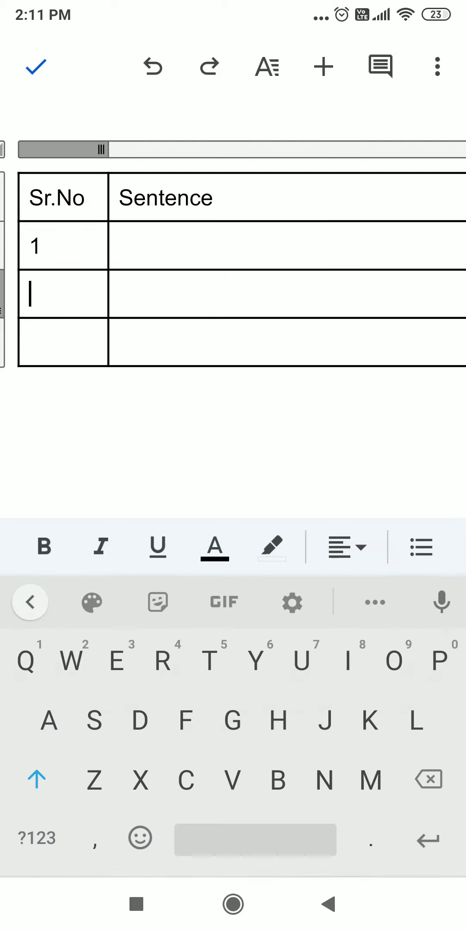
Enter 2 and 3 in the Sr.No cells of the two rows below row 1.
click(37, 837)
text(2)
click(44, 340)
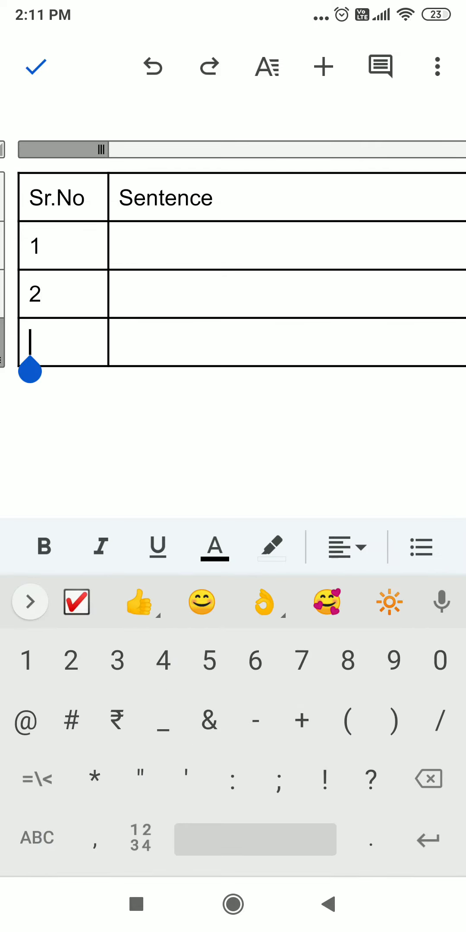
text(3)
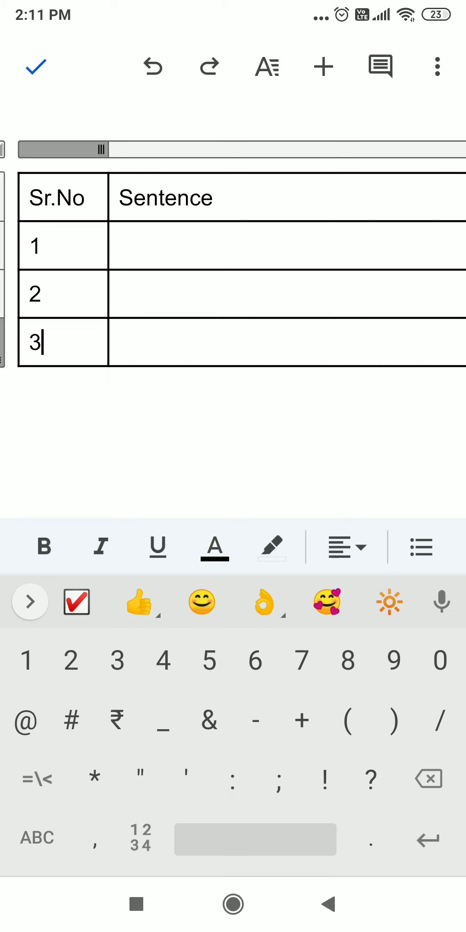
click(102, 339)
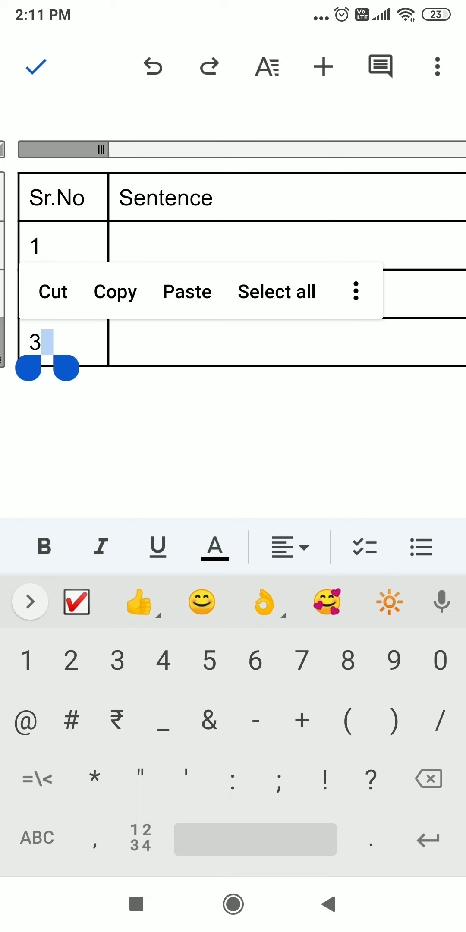
click(42, 348)
click(42, 348)
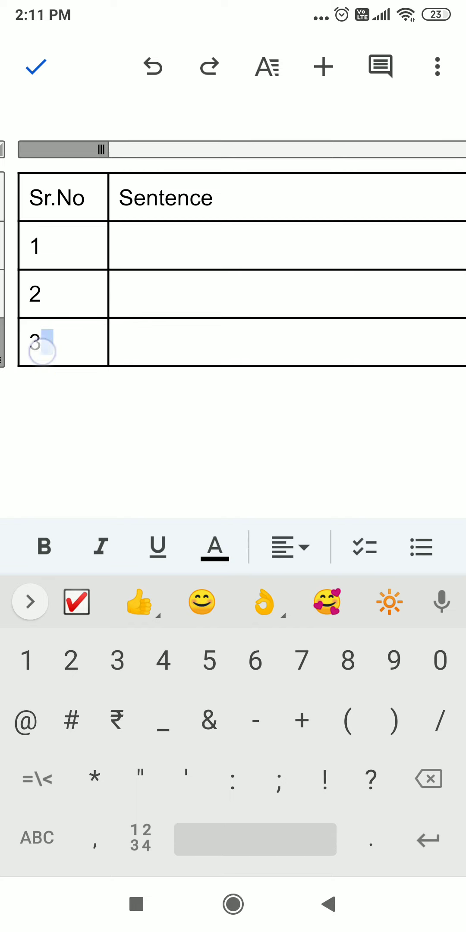
Add an empty row below row 3, then check the selected row's overflow options.
click(204, 348)
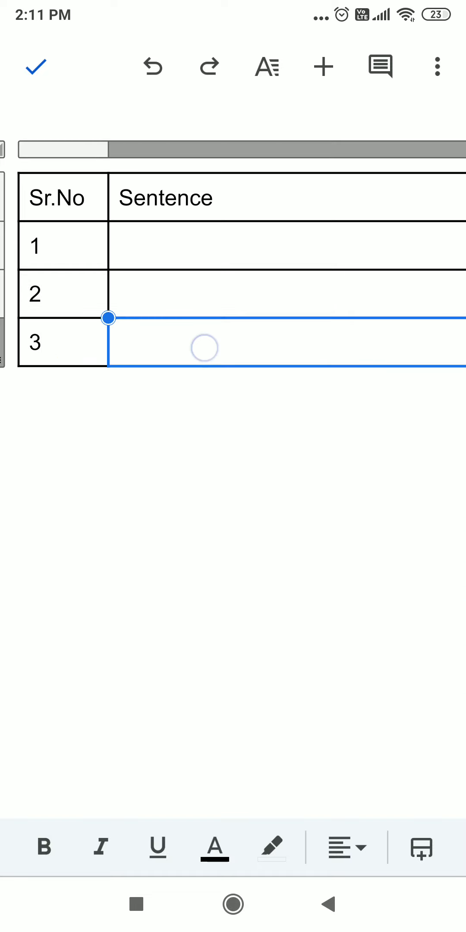
click(422, 847)
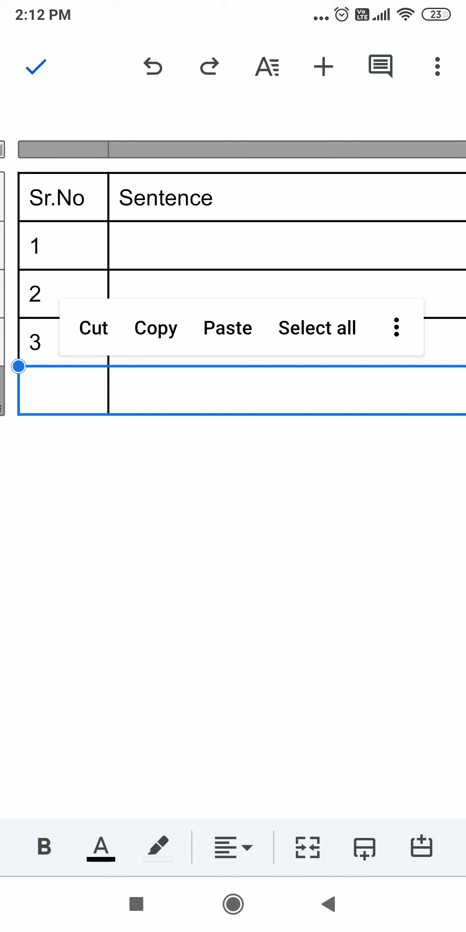
click(69, 385)
click(396, 328)
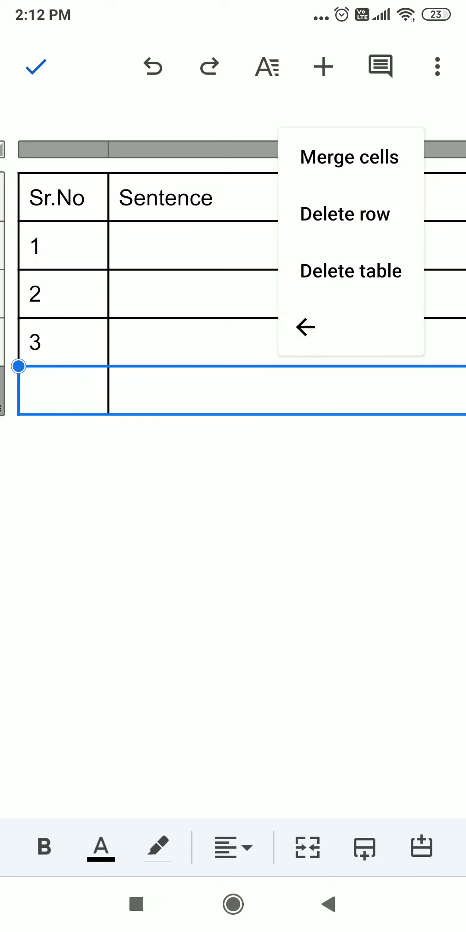
click(55, 388)
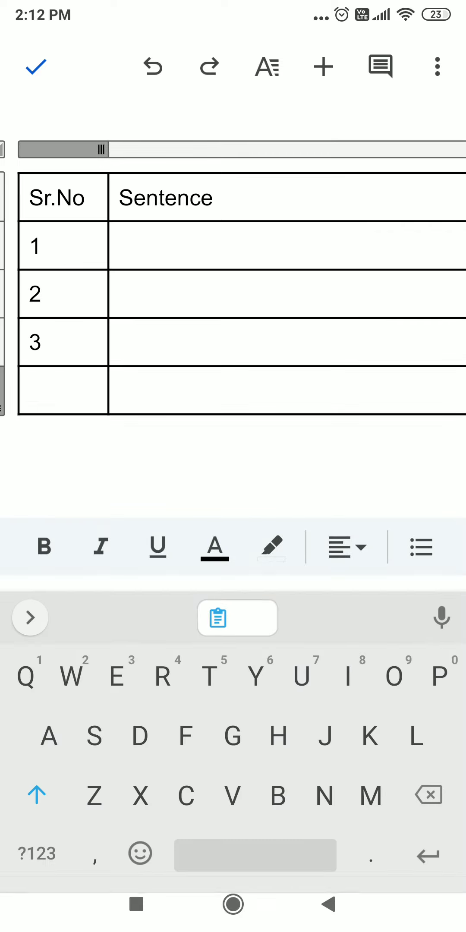
click(53, 389)
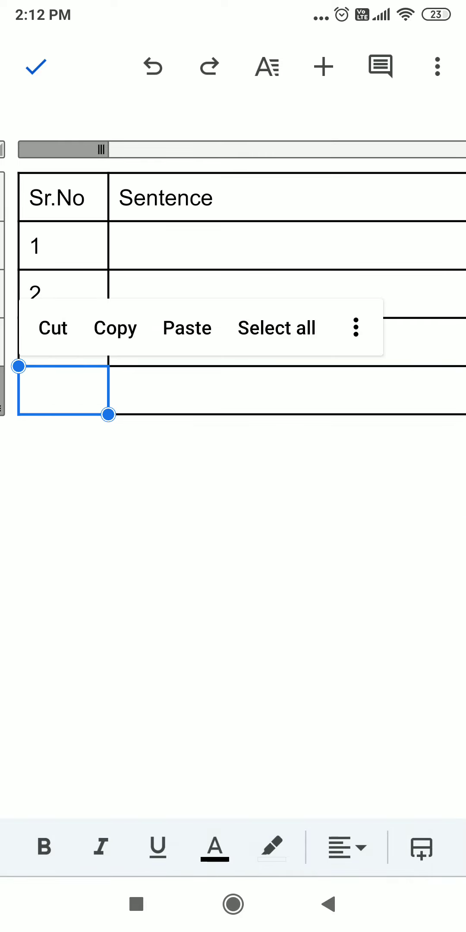
click(356, 328)
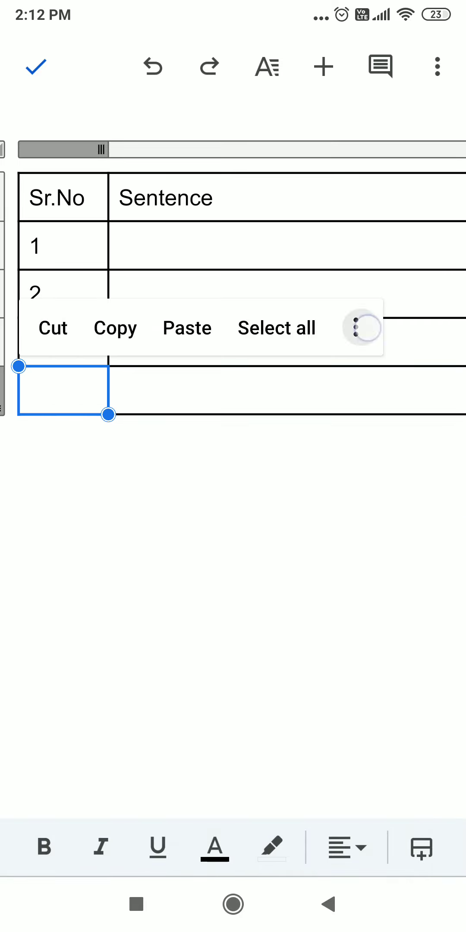
Accidentally delete and restore the whole table, then inspect the empty bottom row's options.
click(310, 271)
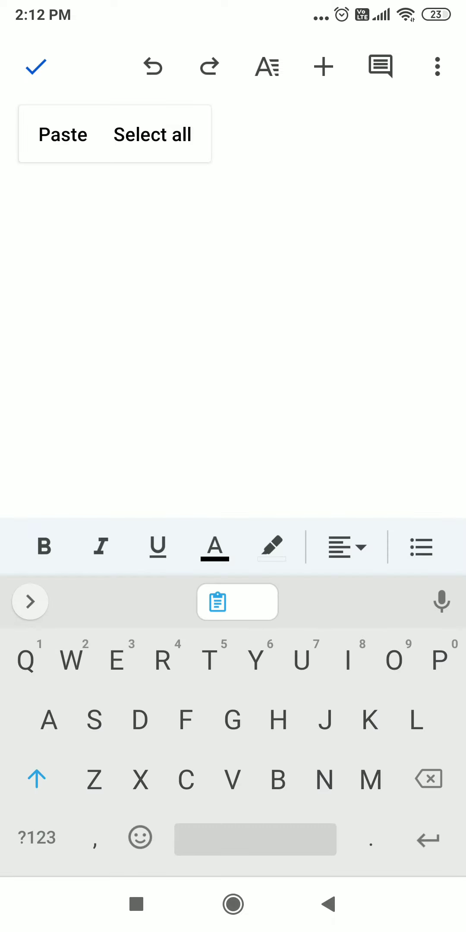
click(153, 67)
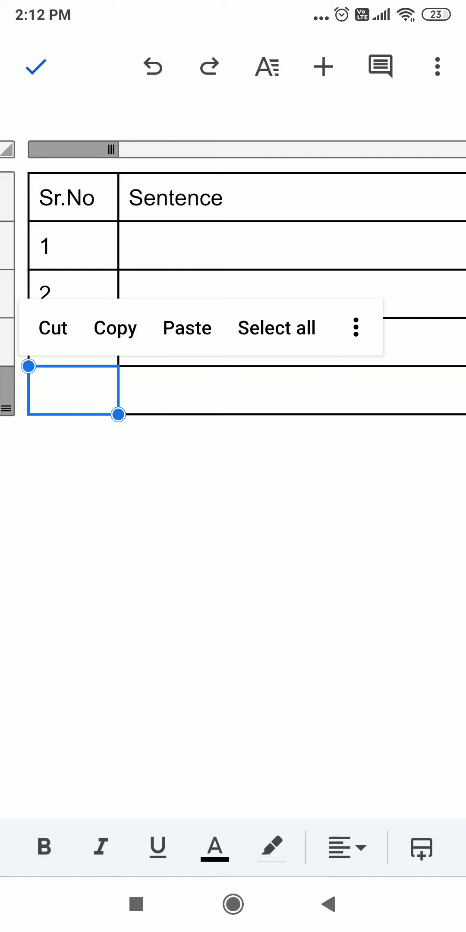
drag(118, 414, 425, 394)
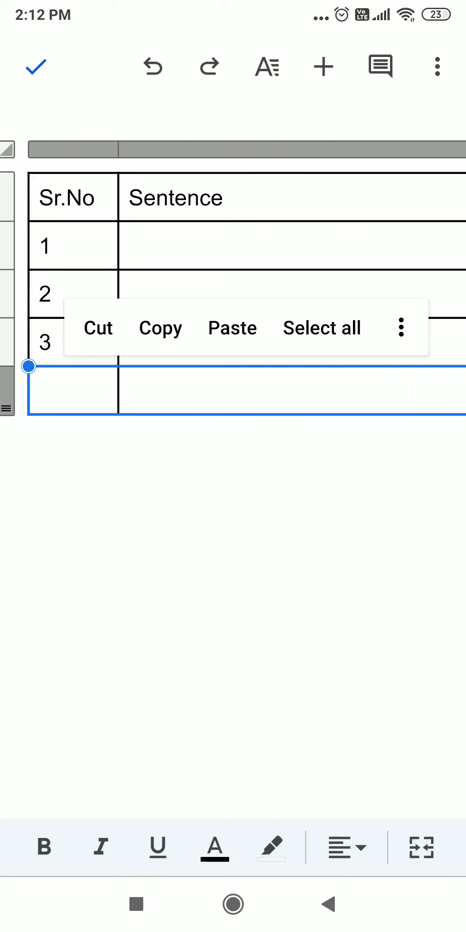
click(400, 327)
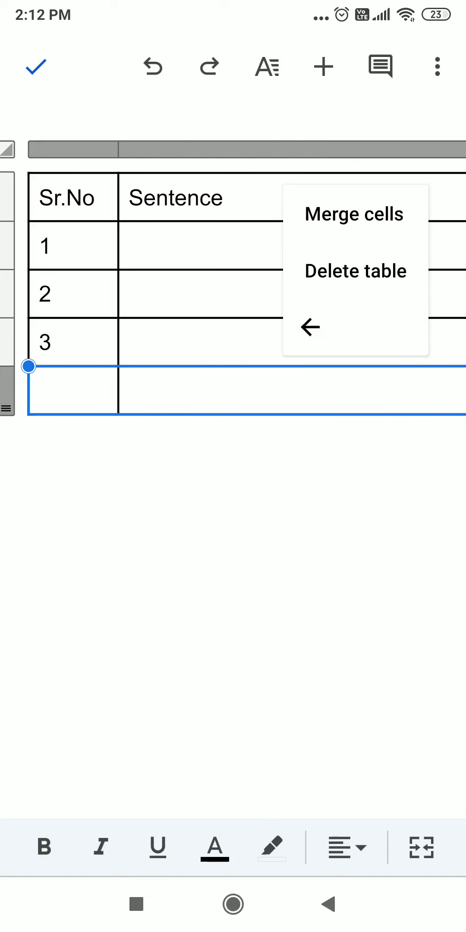
click(305, 391)
click(74, 401)
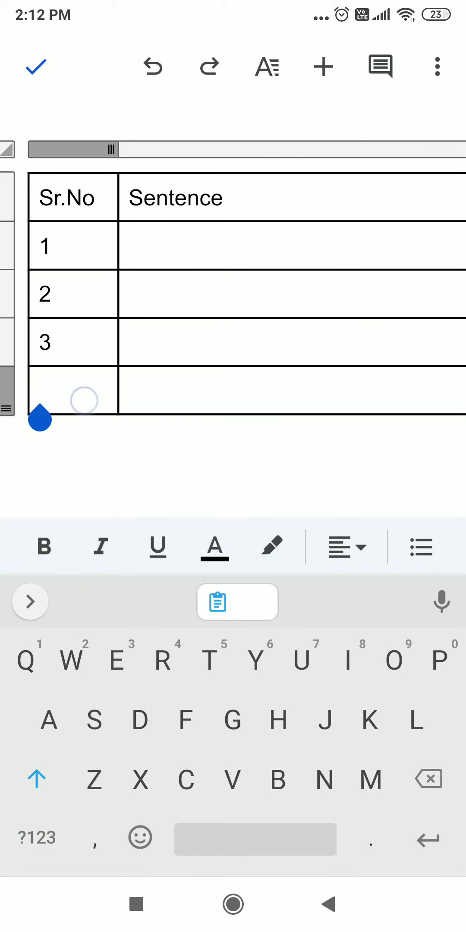
click(84, 399)
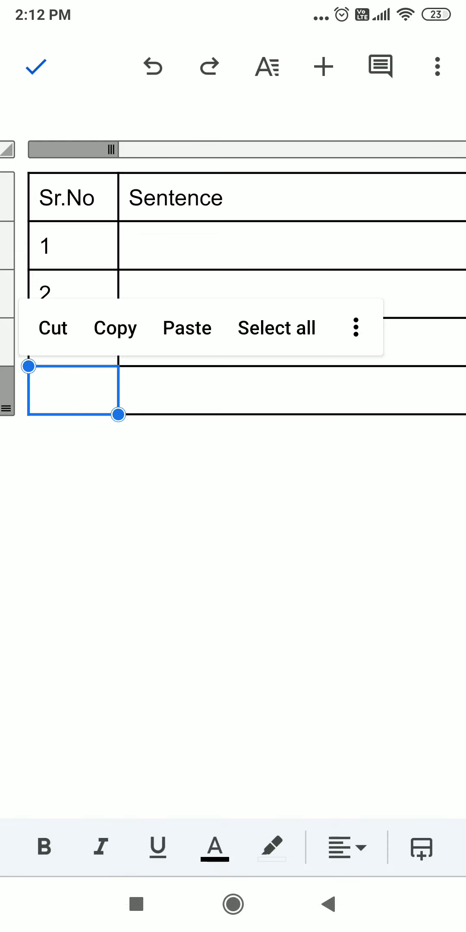
click(356, 328)
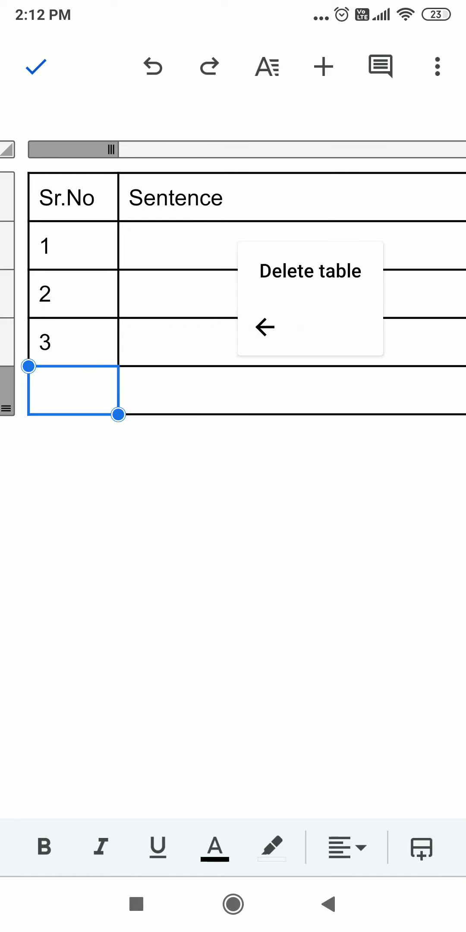
click(60, 401)
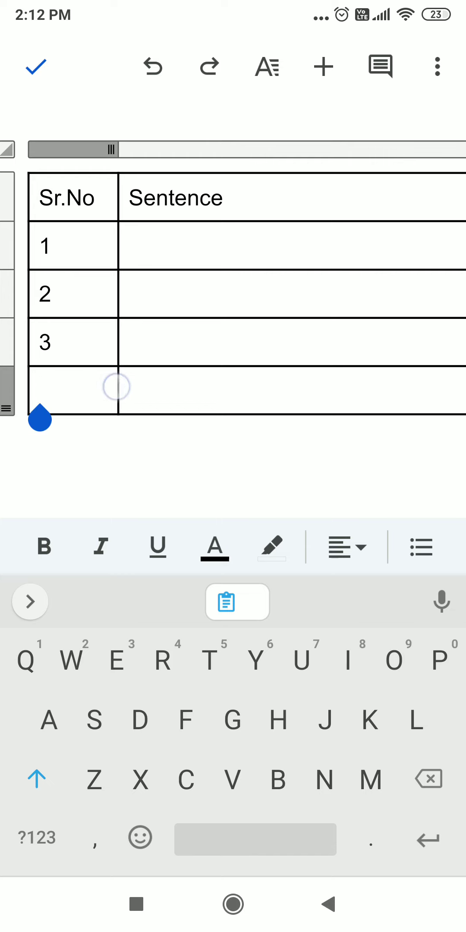
Undo the extra empty fourth row so the table ends at row 3.
drag(113, 380, 386, 402)
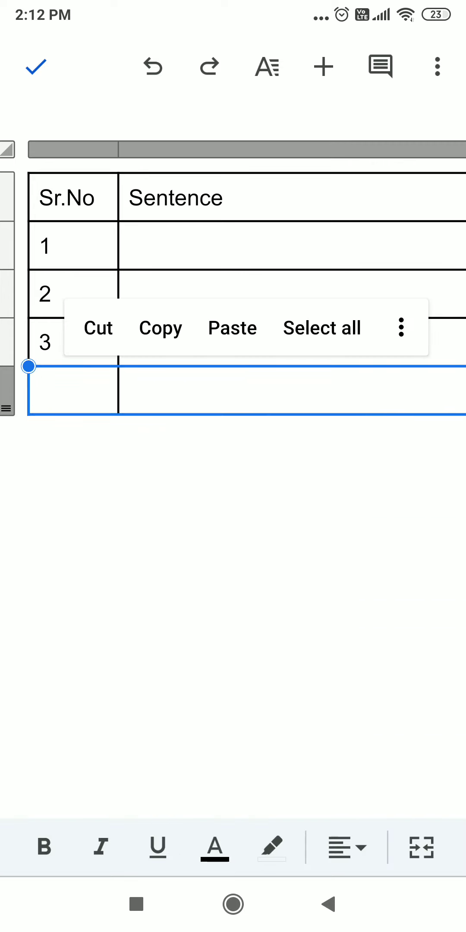
click(401, 327)
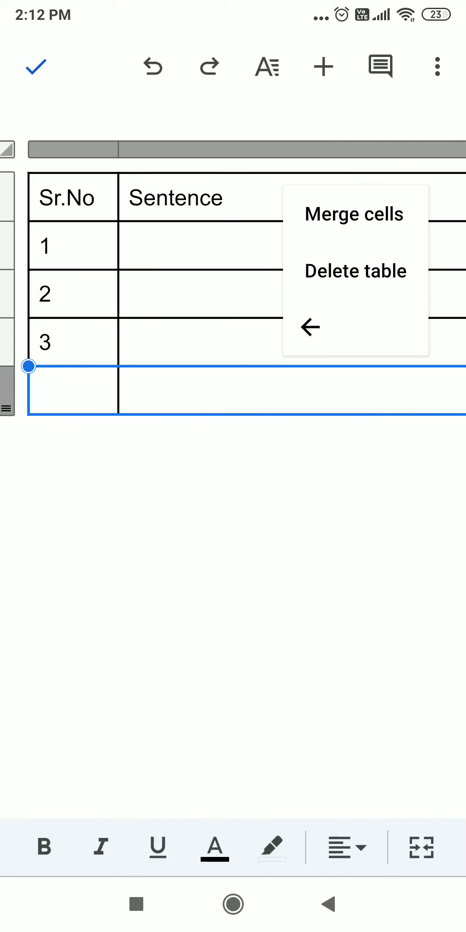
click(152, 414)
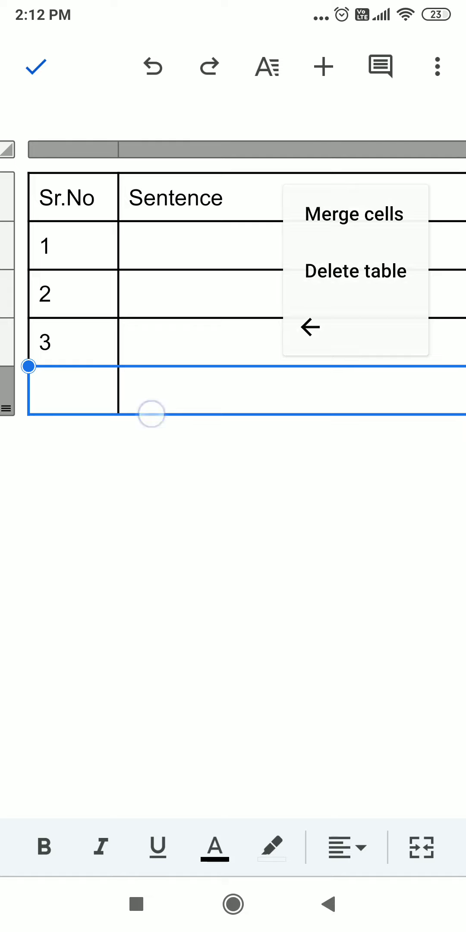
click(86, 389)
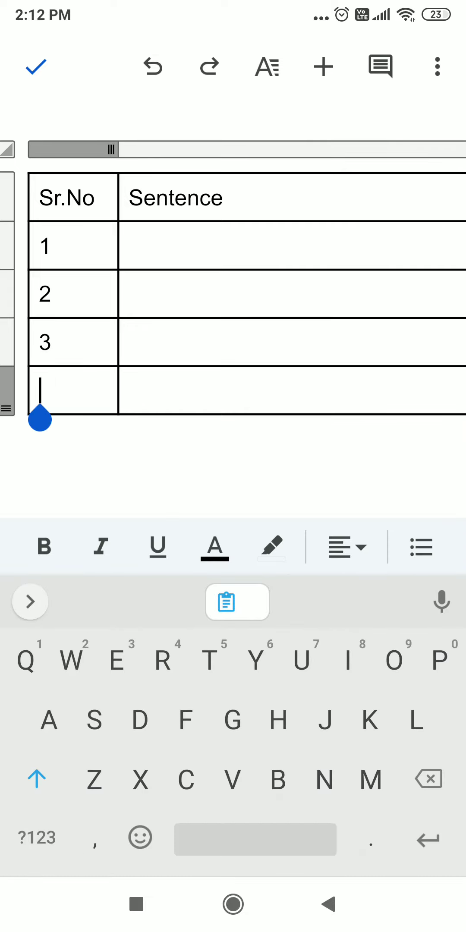
click(153, 68)
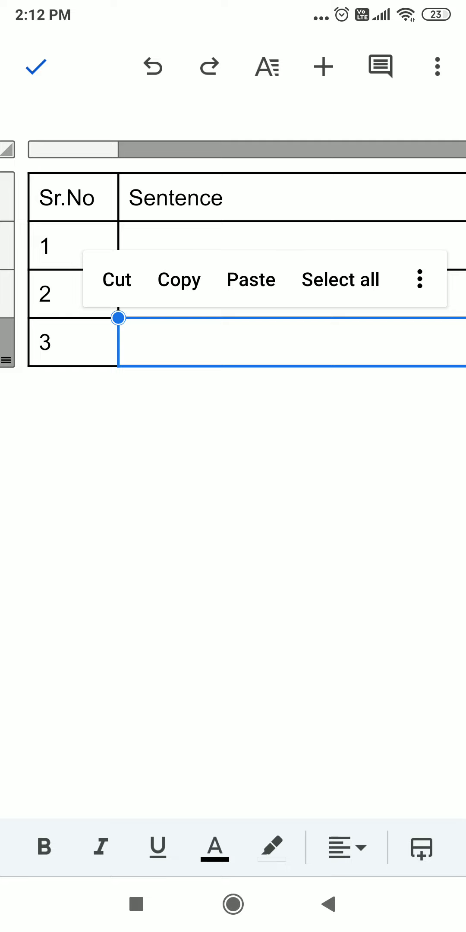
click(138, 662)
Make the Sr.No and Sentence headers bold.
click(67, 197)
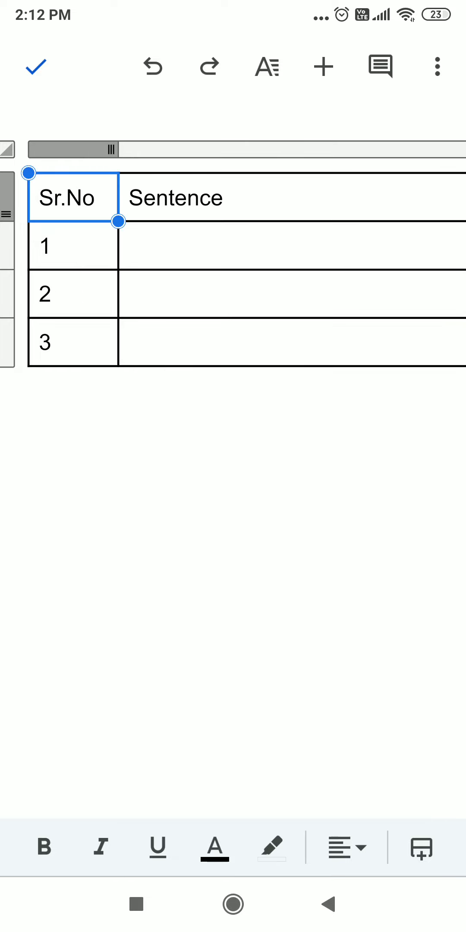
double_click(67, 196)
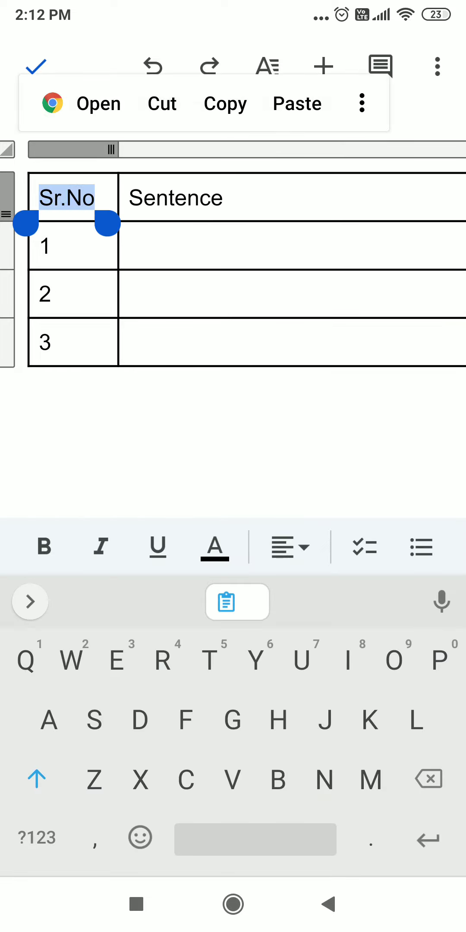
click(43, 547)
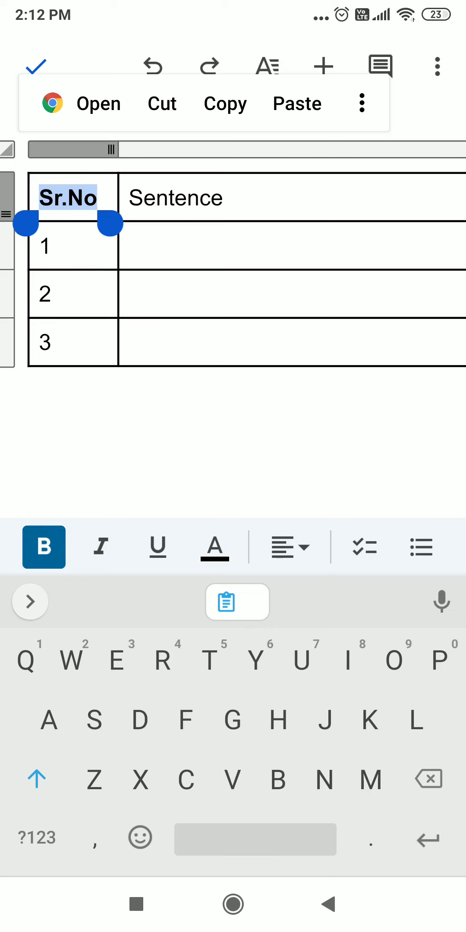
double_click(176, 197)
click(44, 546)
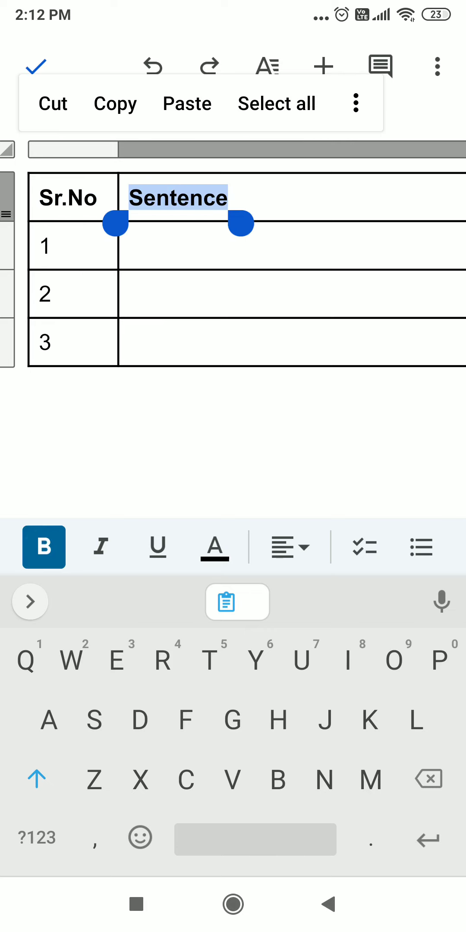
Centre the Sr.No and Sentence headers in their cells and scroll to the True/ false column.
double_click(67, 198)
drag(157, 214, 361, 198)
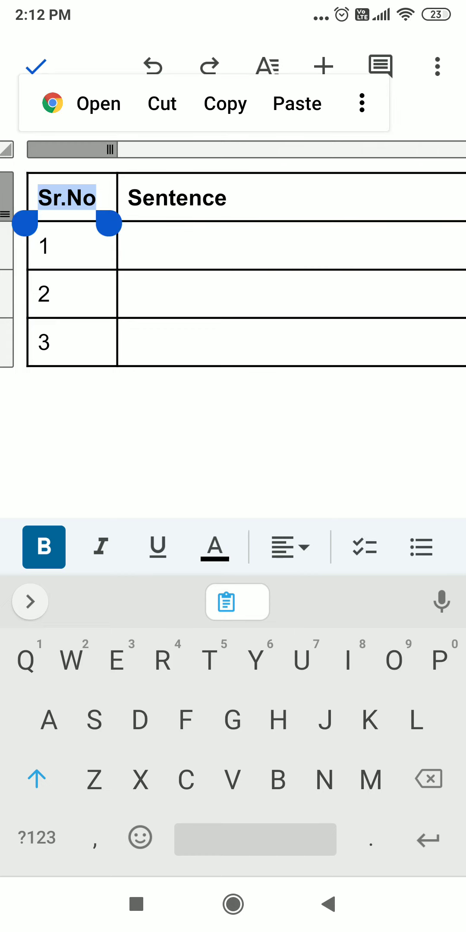
click(289, 547)
click(314, 427)
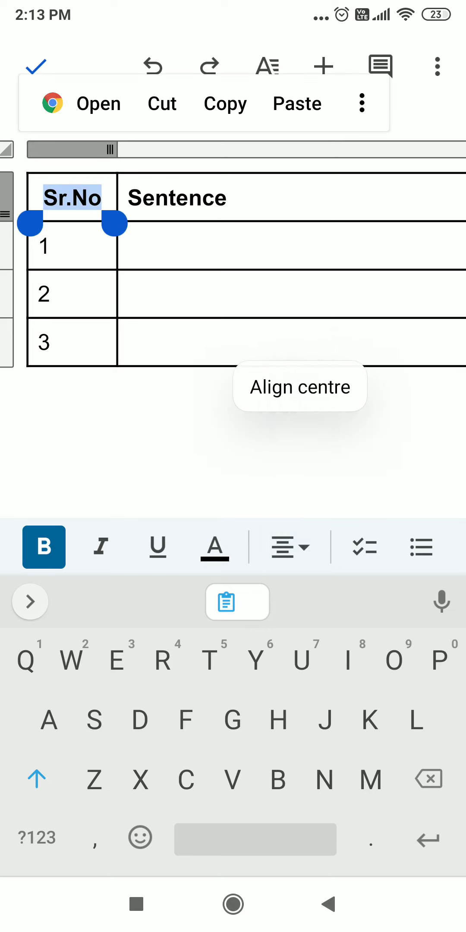
click(177, 198)
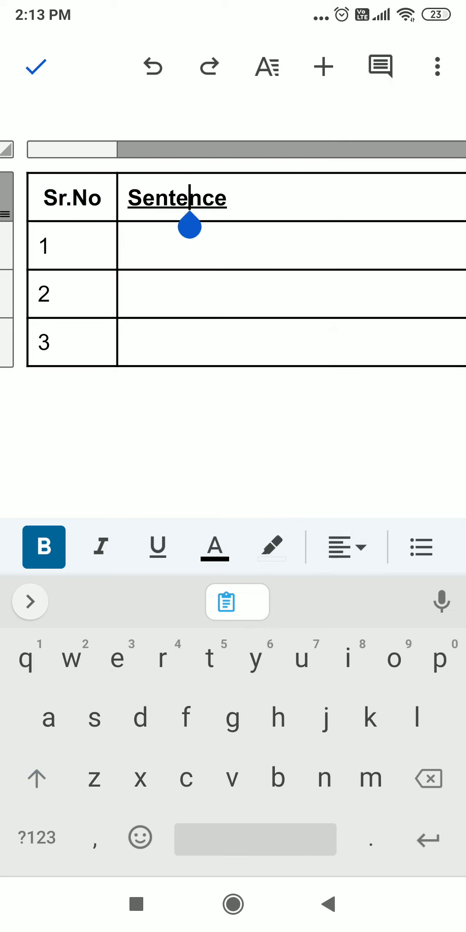
double_click(196, 198)
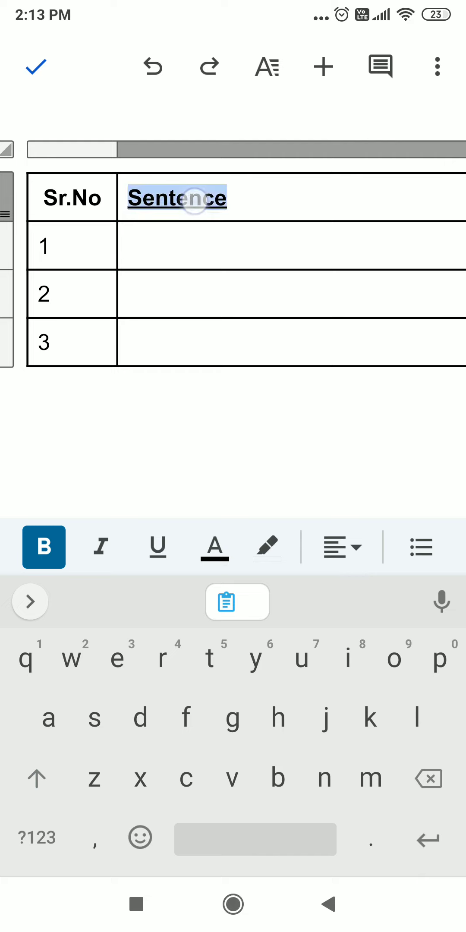
click(289, 547)
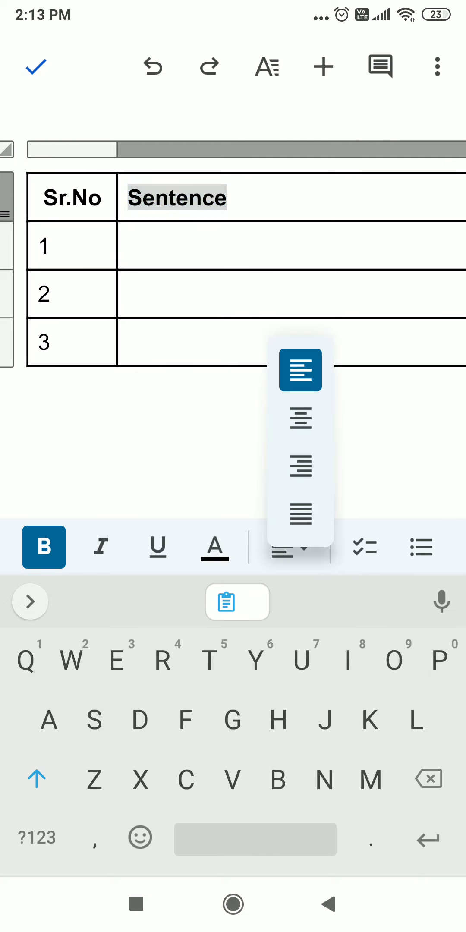
click(300, 418)
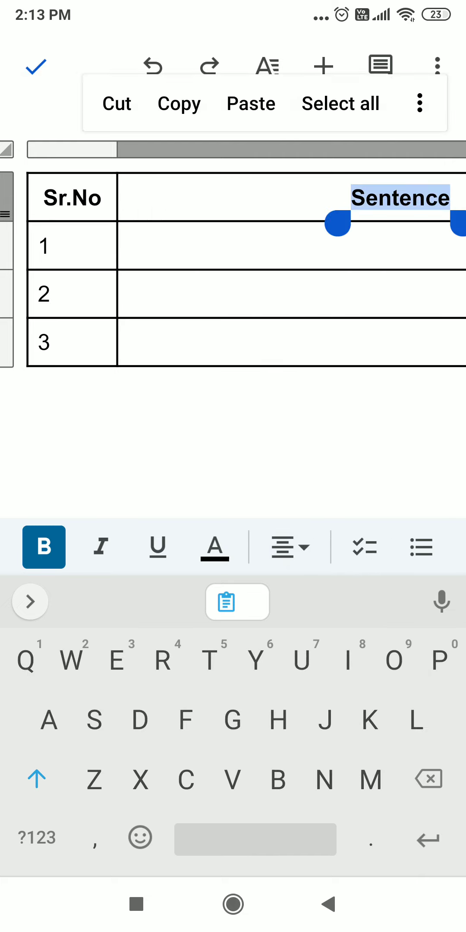
drag(327, 343, 134, 343)
drag(306, 342, 100, 343)
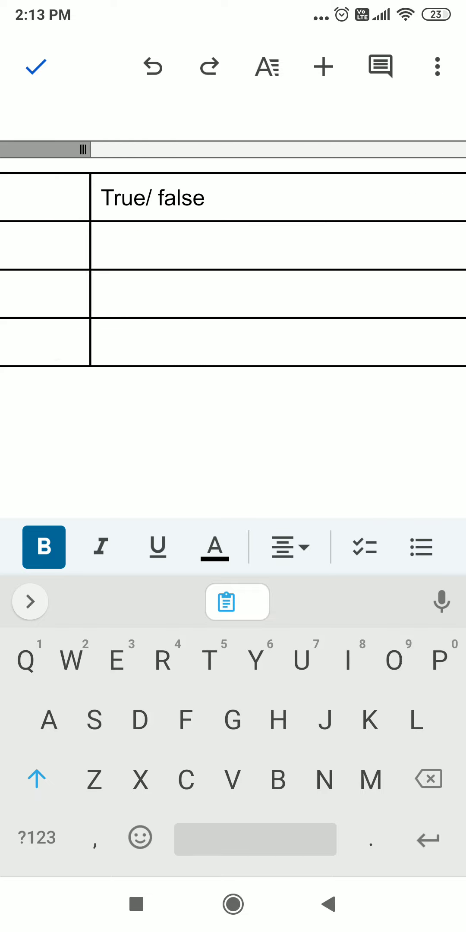
double_click(129, 199)
Make the True/ false header bold and centred in its cell.
drag(138, 221, 15, 221)
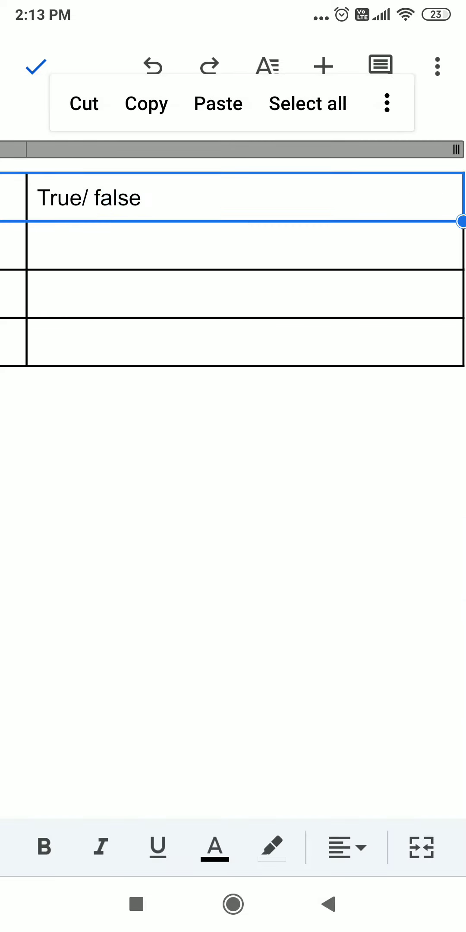
double_click(98, 201)
click(308, 103)
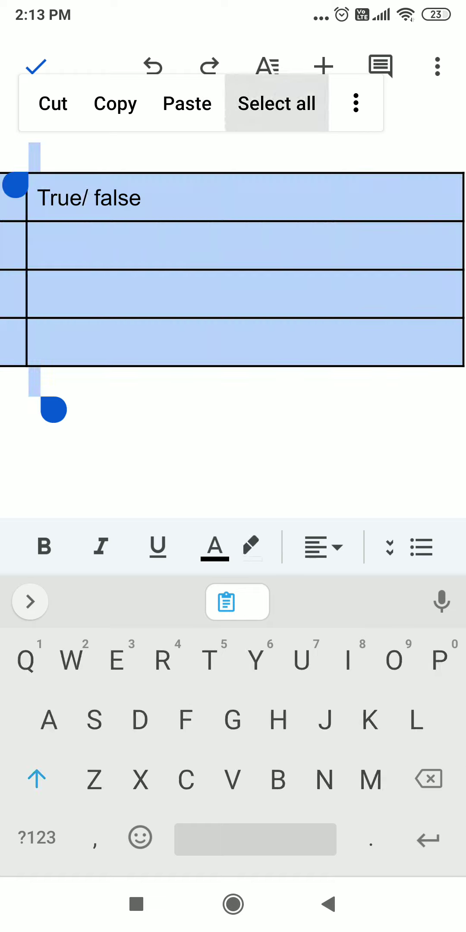
click(109, 193)
click(53, 198)
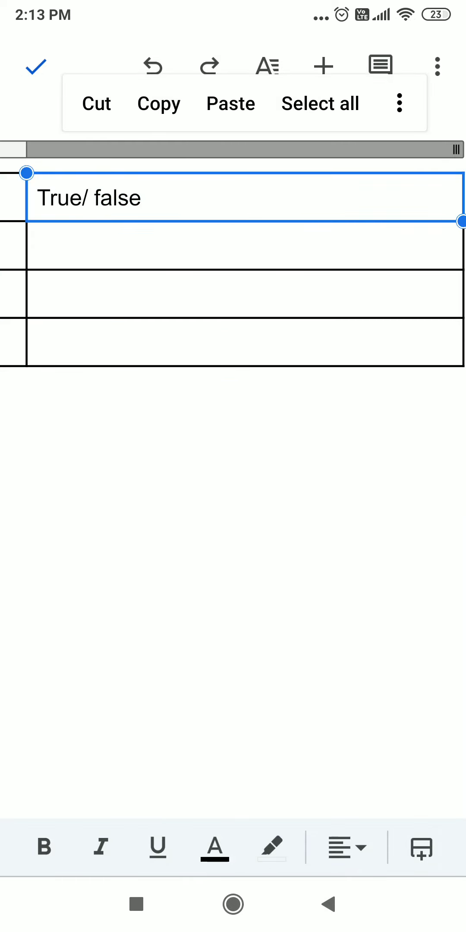
click(43, 847)
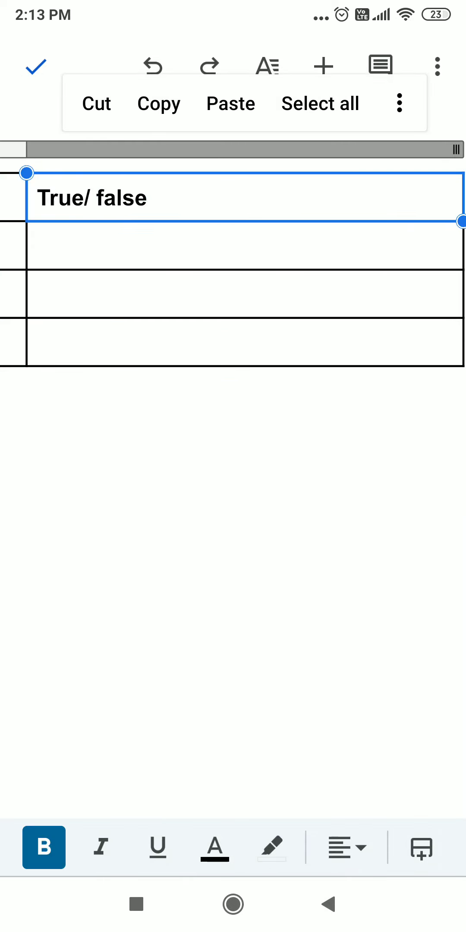
click(345, 846)
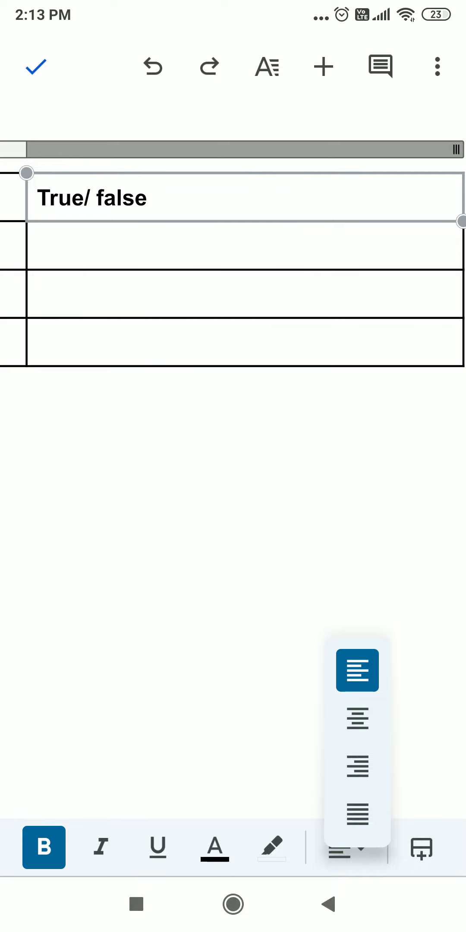
click(357, 718)
click(133, 435)
click(415, 440)
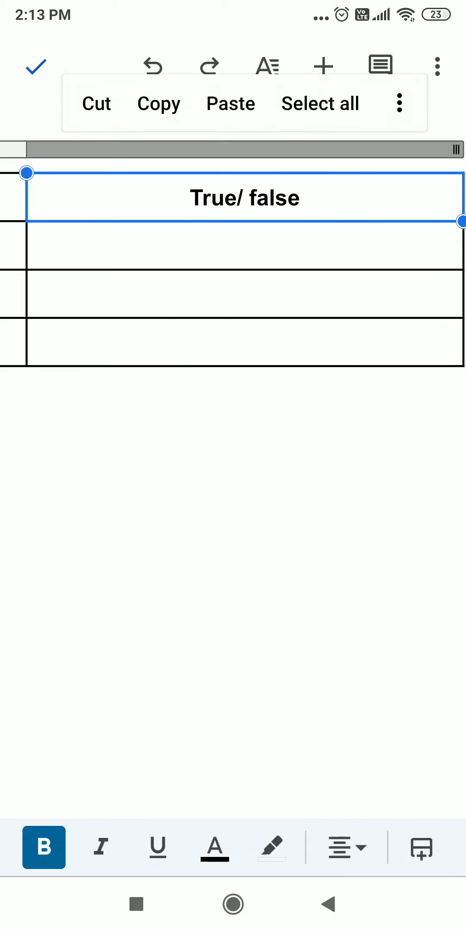
Scroll back to the Sr.No and Sentence columns and select row 1's Sentence cell.
drag(102, 301, 391, 301)
drag(138, 255, 401, 256)
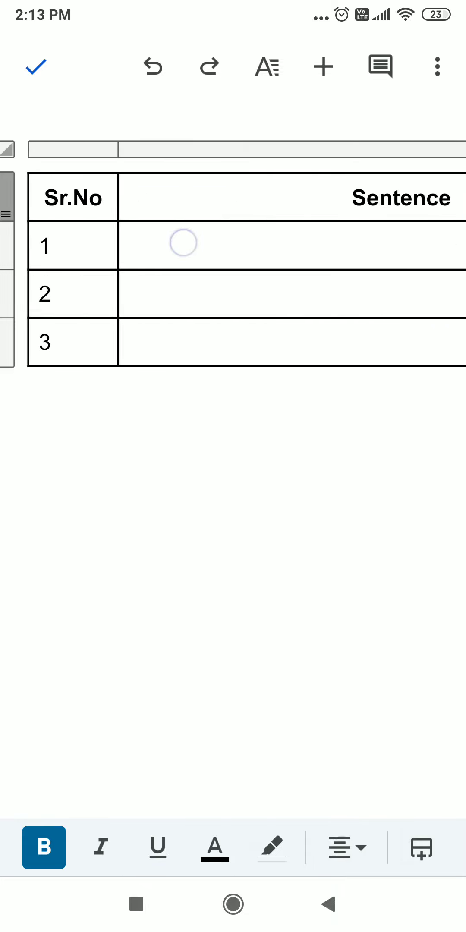
click(183, 243)
Enter 'Computer is a machine', 'Tree is a machine' and 'Frog is natural' in the Sentence cells of rows 1–3.
click(146, 246)
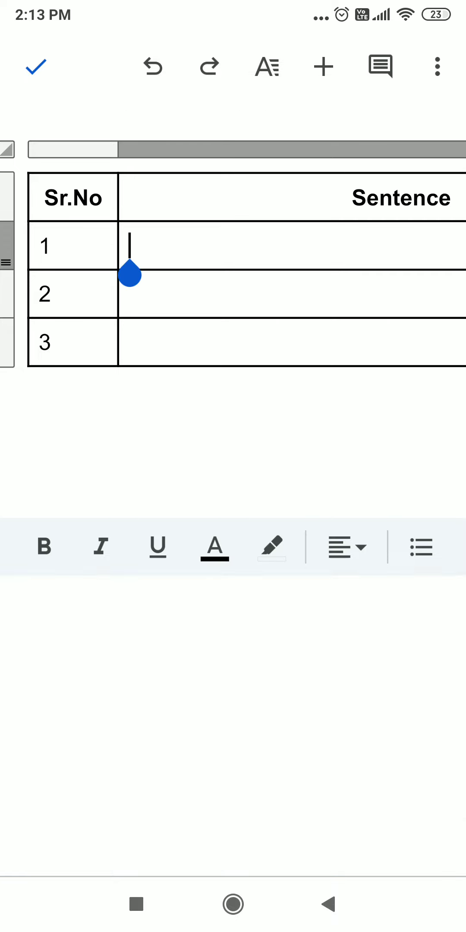
text(Com)
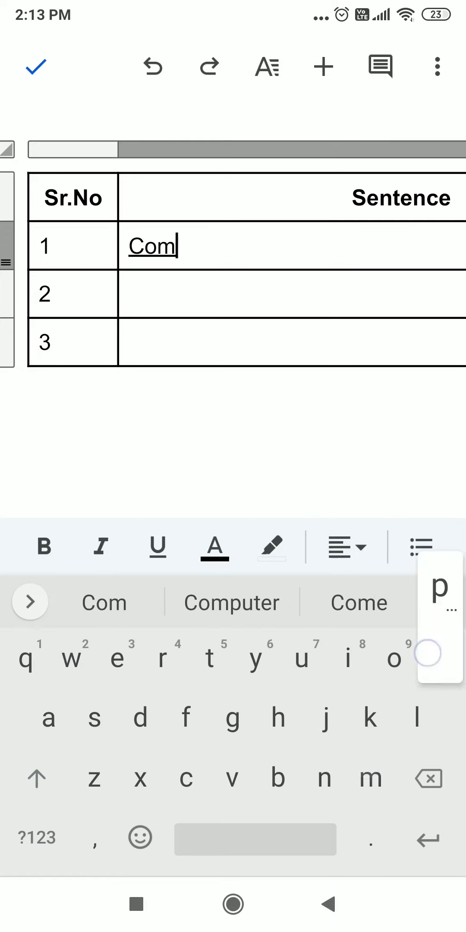
text(p)
click(232, 602)
text(is a ma)
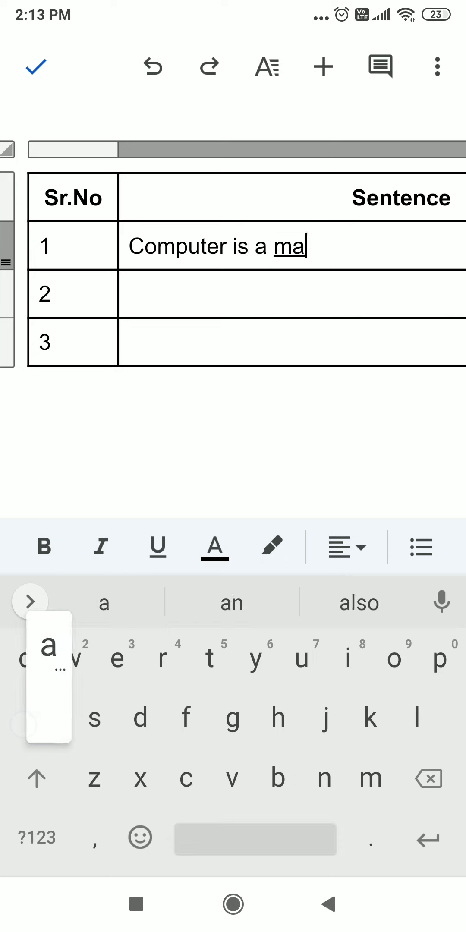
text(chine)
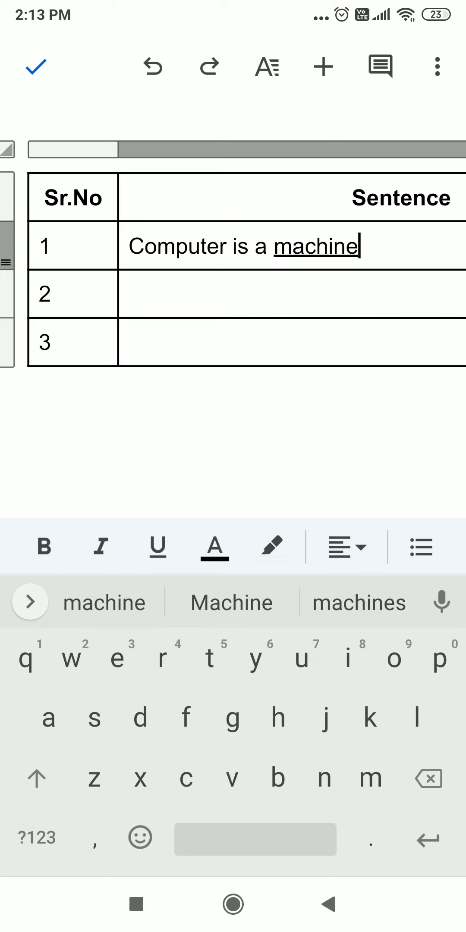
click(183, 294)
text(Tree is a ma)
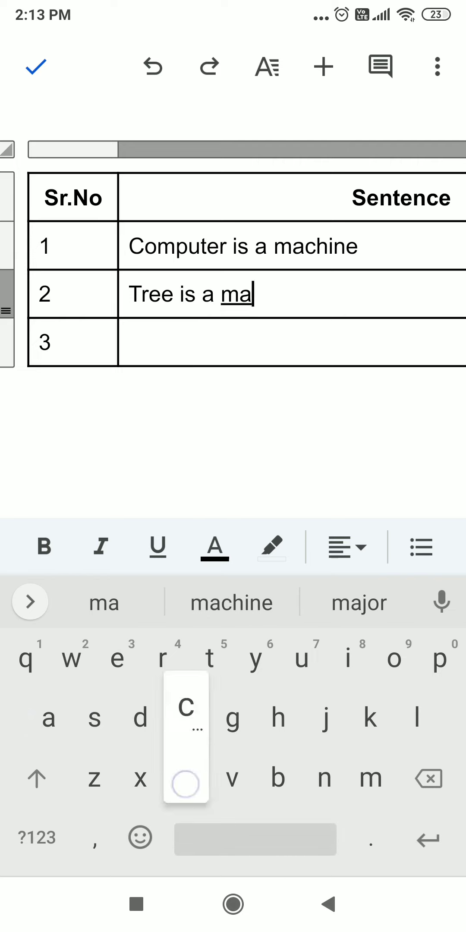
text(chine)
click(153, 325)
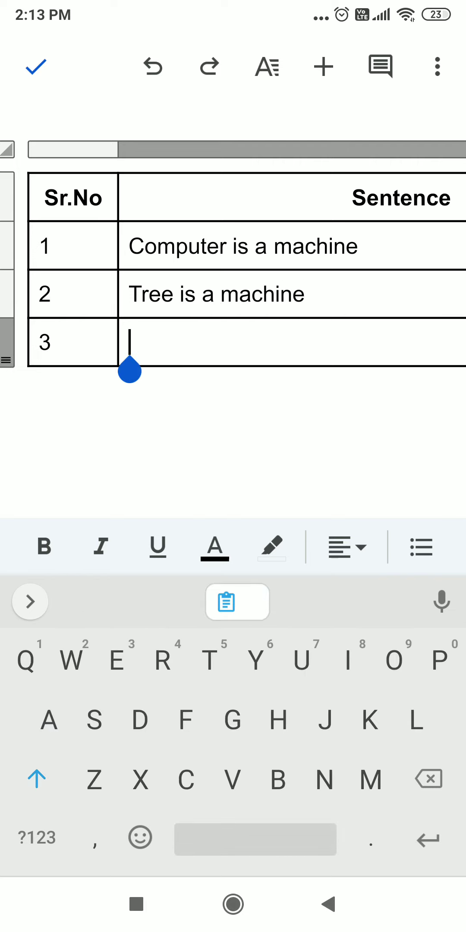
text(Frog is )
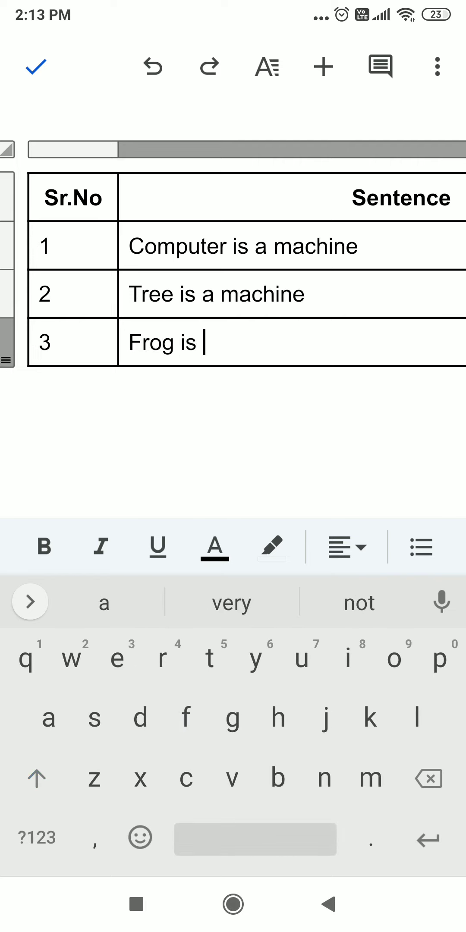
text(natura)
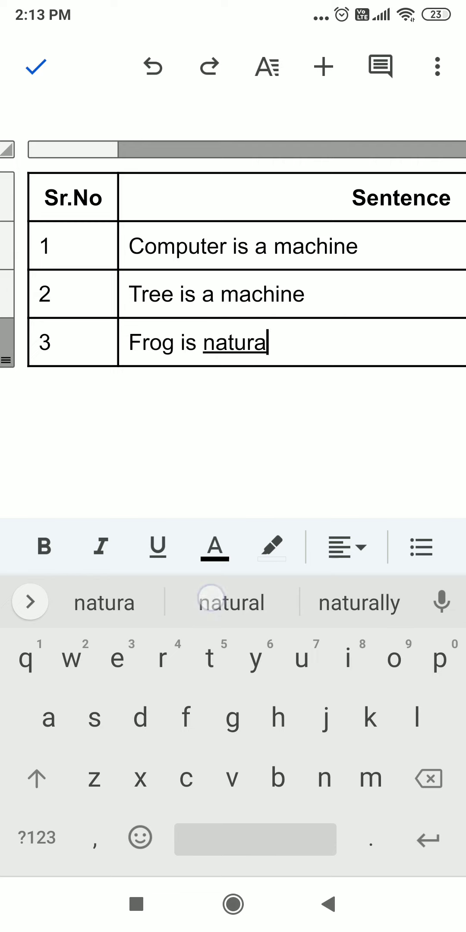
click(232, 603)
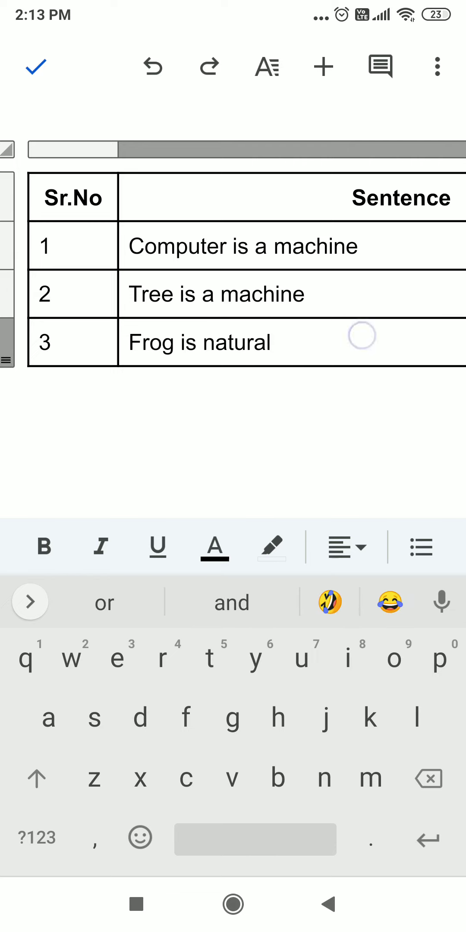
scroll(362, 336, right, 5)
scroll(177, 347, right, 3)
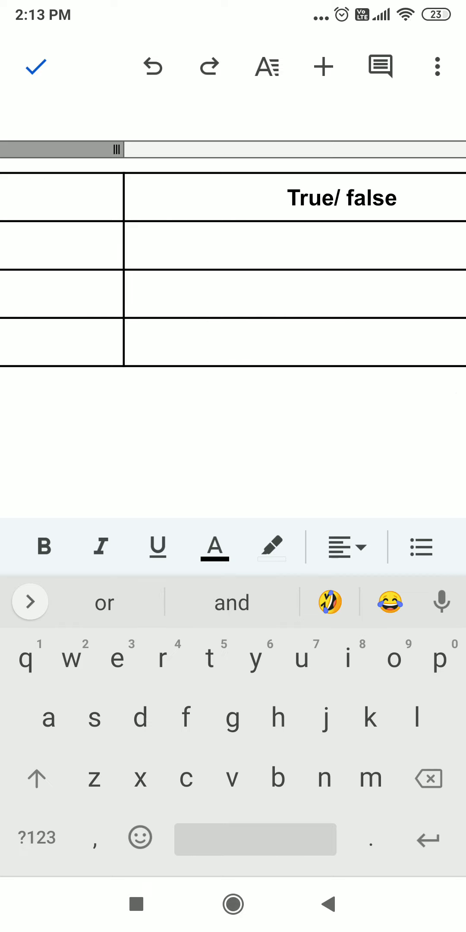
scroll(341, 298, left, 5)
scroll(428, 347, left, 1)
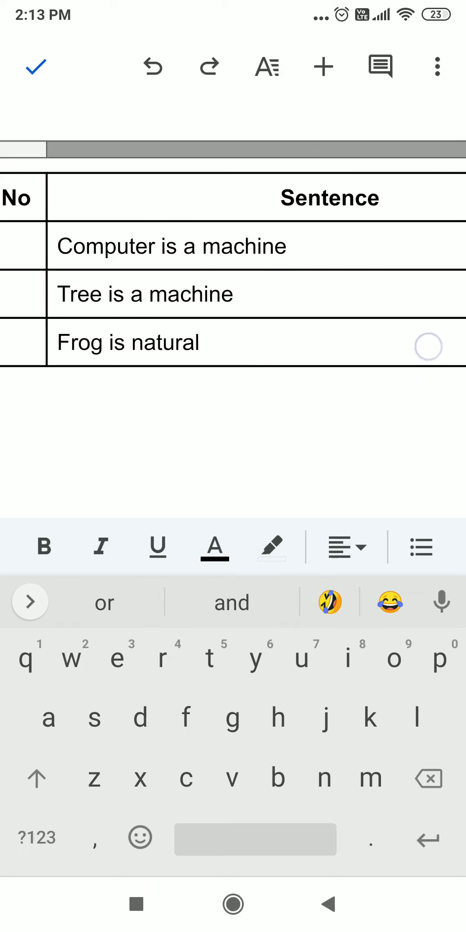
scroll(428, 347, right, 5)
Enter True, False, True in the True/ false cells of rows 1–3.
click(146, 247)
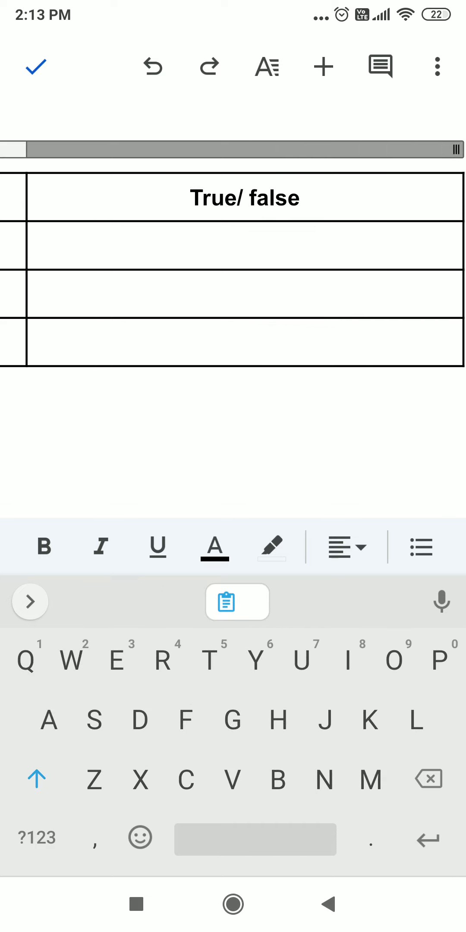
text(True)
click(65, 285)
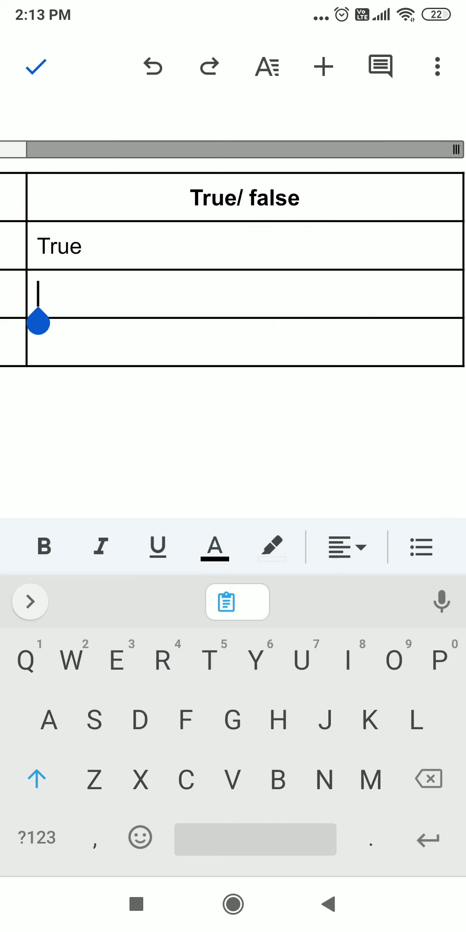
scroll(192, 308, left, 5)
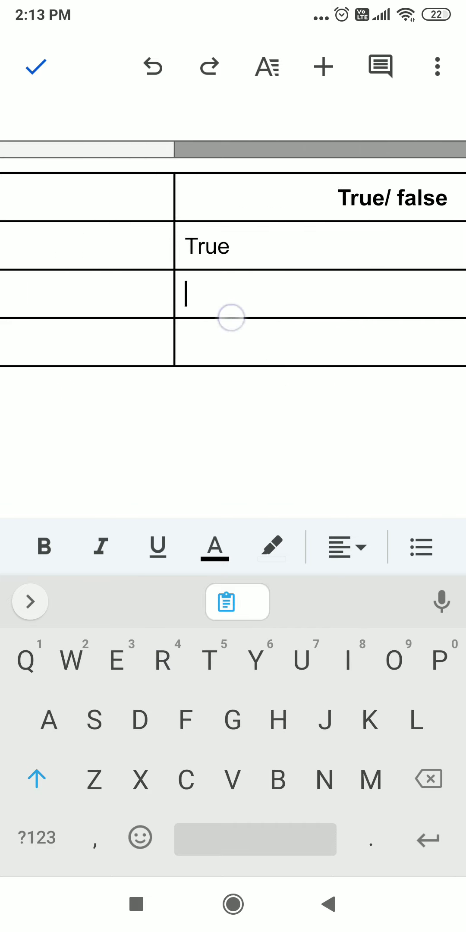
scroll(366, 381, right, 1)
scroll(260, 384, right, 2)
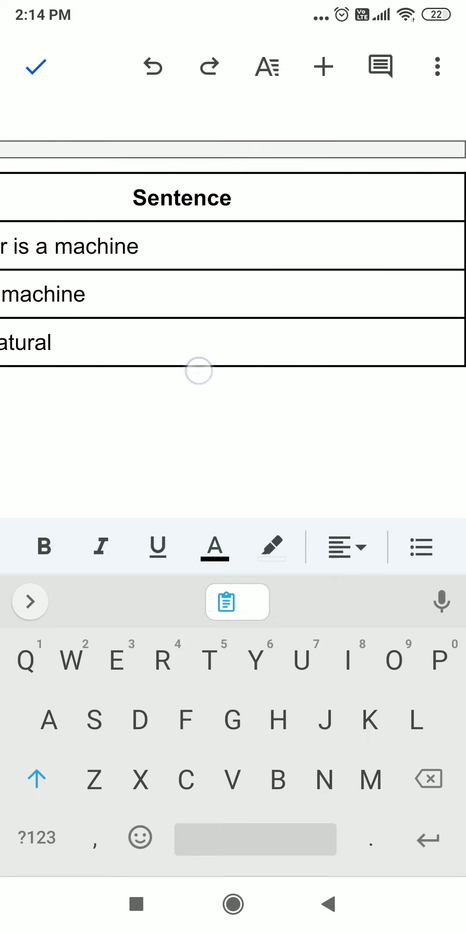
scroll(198, 371, left, 2)
scroll(314, 377, right, 5)
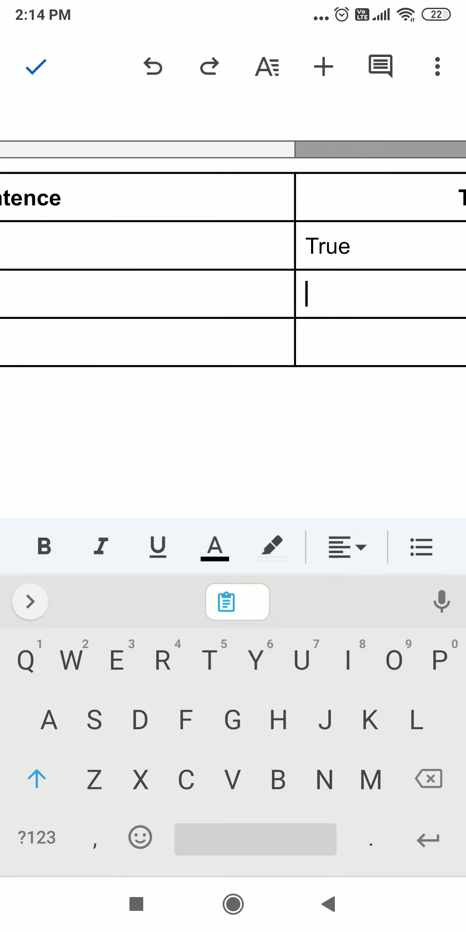
text(False)
click(44, 341)
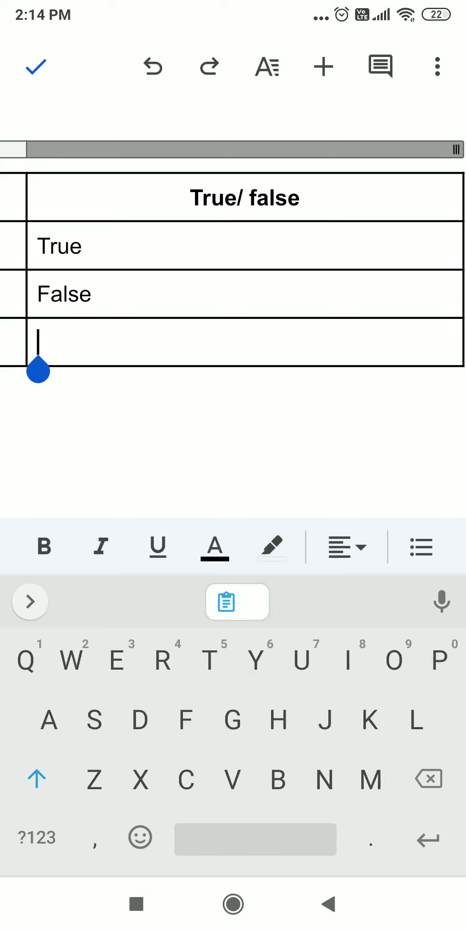
text(True)
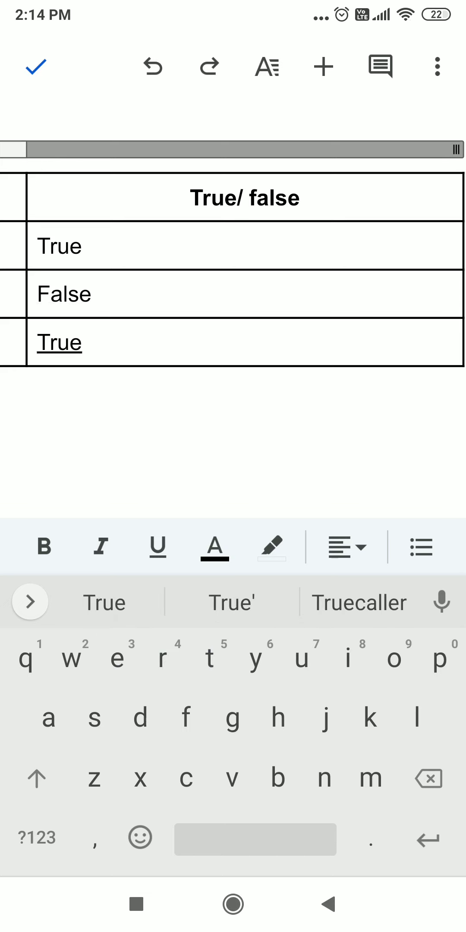
Close editing with changes saved and scroll the Sr.No and Sentence columns back into view.
click(36, 67)
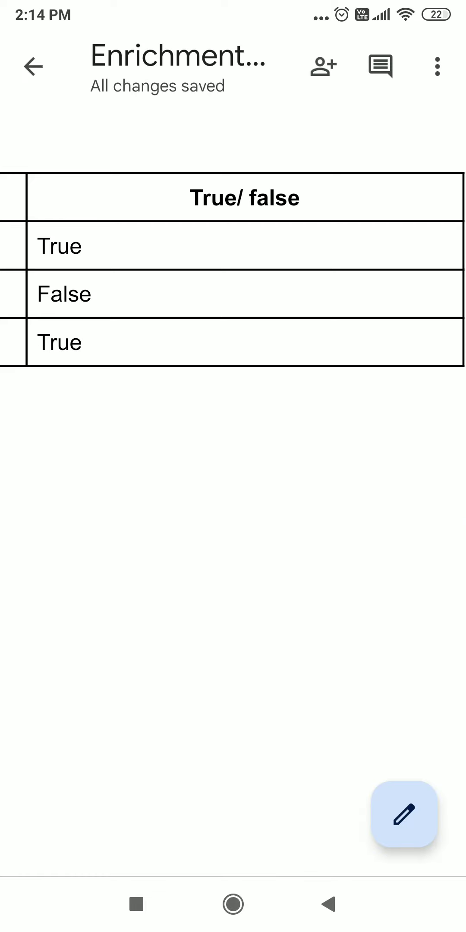
drag(82, 311, 437, 306)
drag(143, 298, 343, 298)
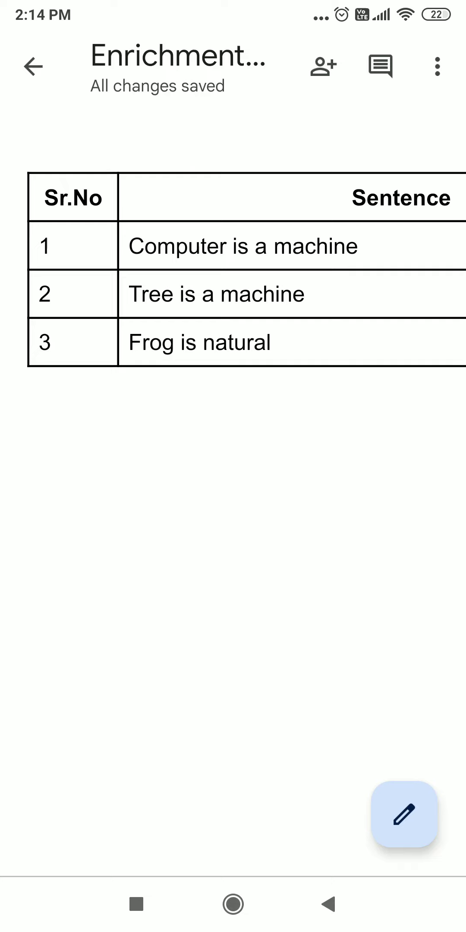